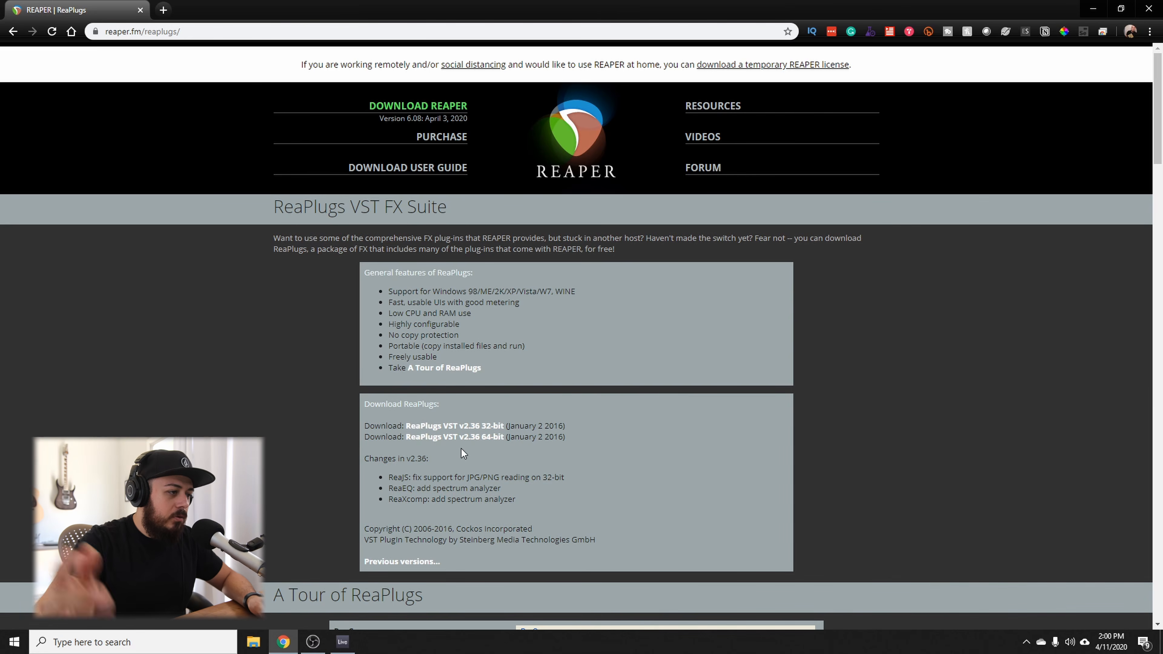
# Download the 64-bit ReaPlugs VST v2.36 installer, run it and accept its license agreement
pyautogui.click(433, 439)
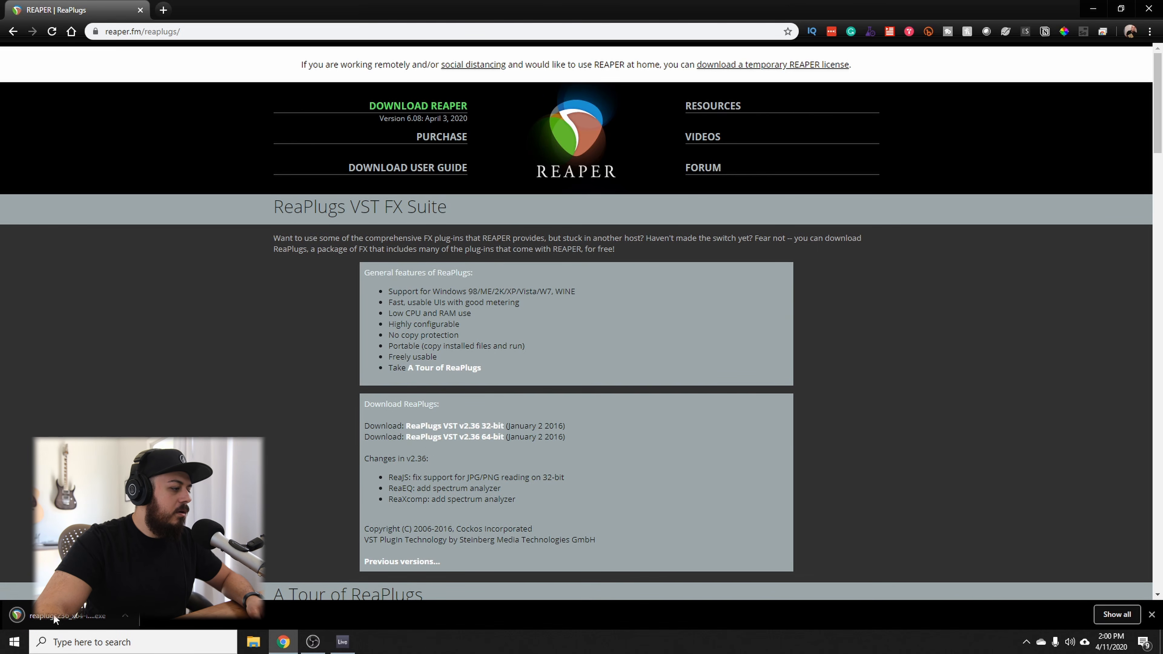
pyautogui.click(77, 626)
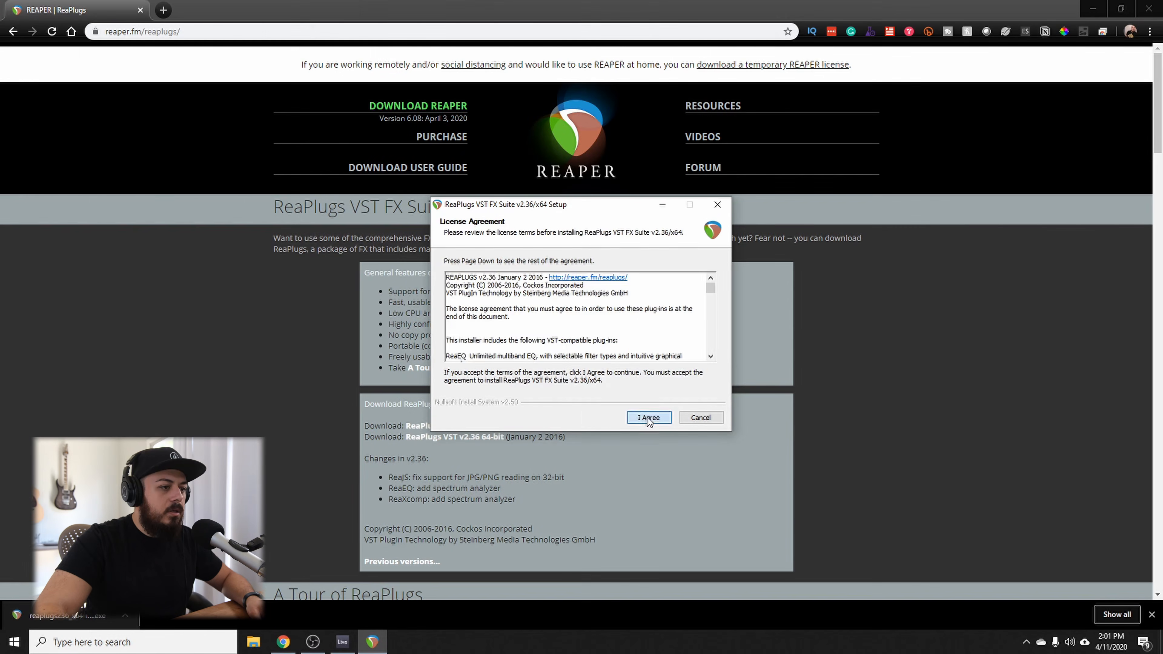
pyautogui.click(648, 417)
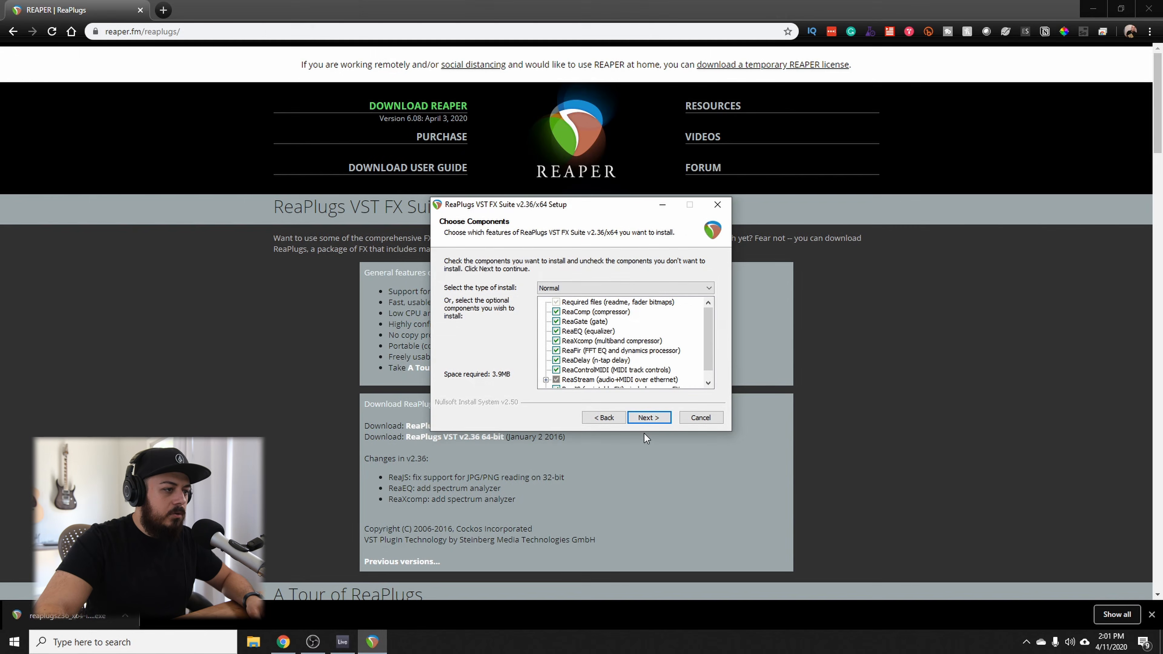
# Deselect every optional ReaPlugs component except ReaStream (audio+MIDI over ethernet)
pyautogui.click(556, 311)
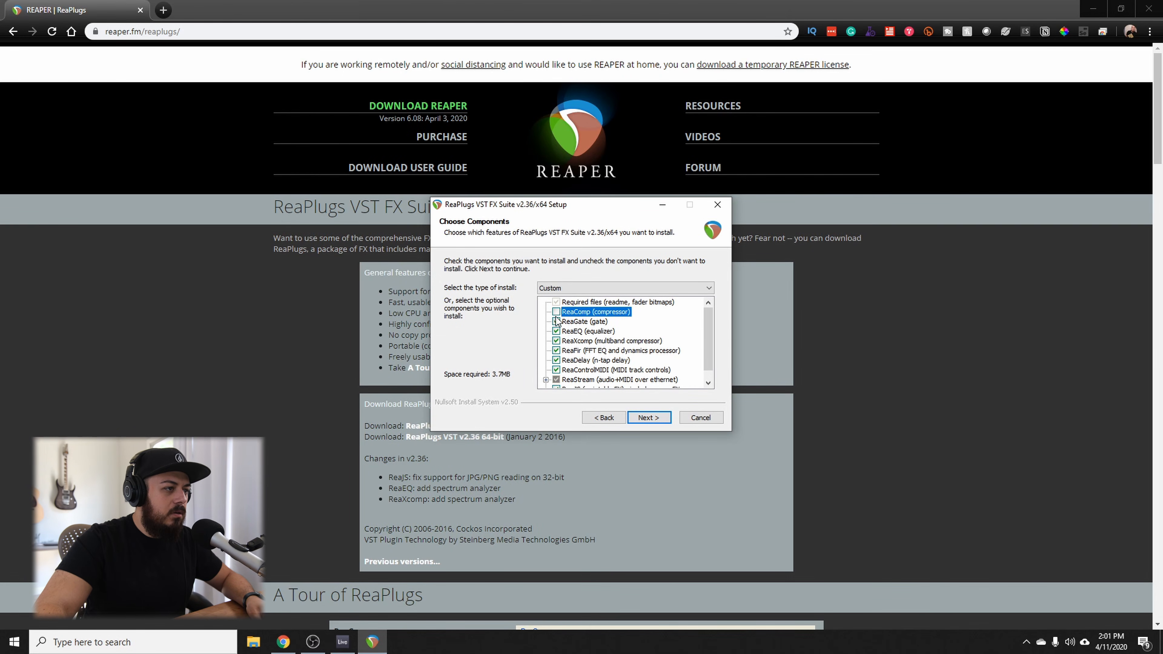
pyautogui.click(555, 321)
pyautogui.click(555, 331)
pyautogui.click(556, 340)
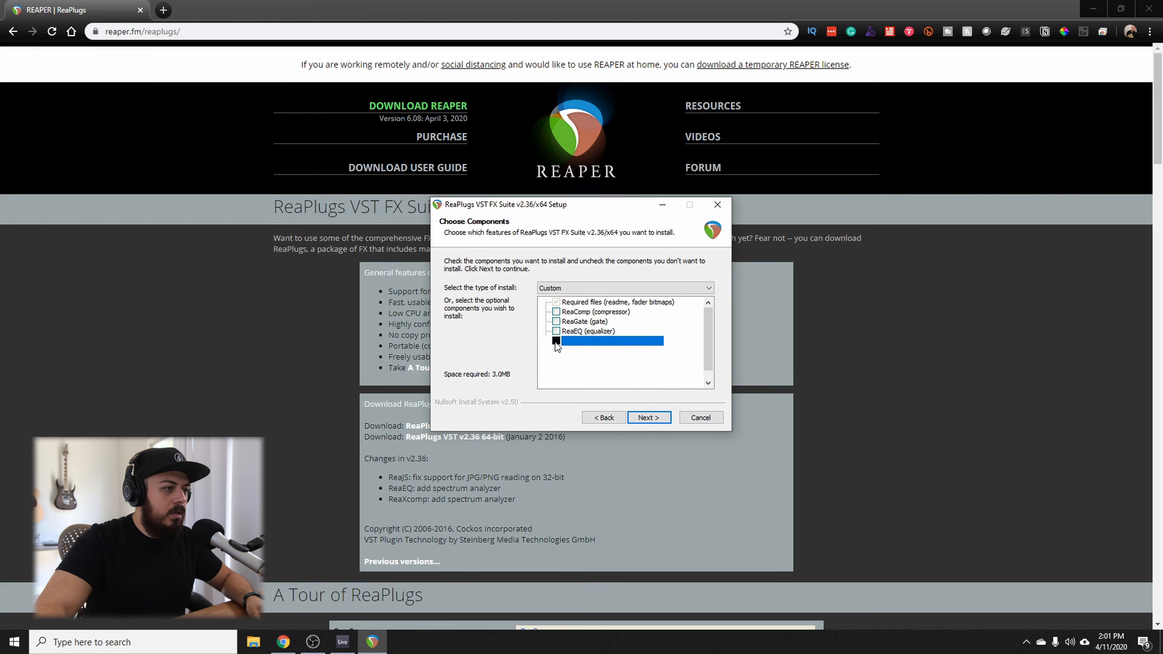
pyautogui.click(556, 350)
pyautogui.click(556, 360)
pyautogui.click(556, 370)
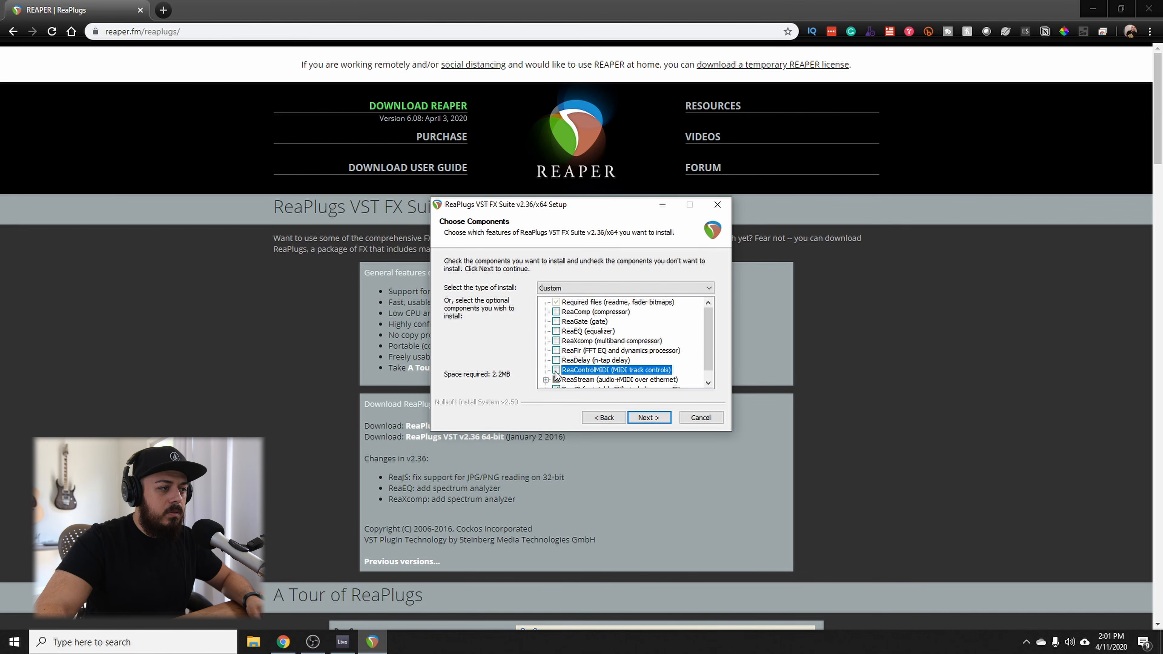
pyautogui.scroll(-1, 605, 362)
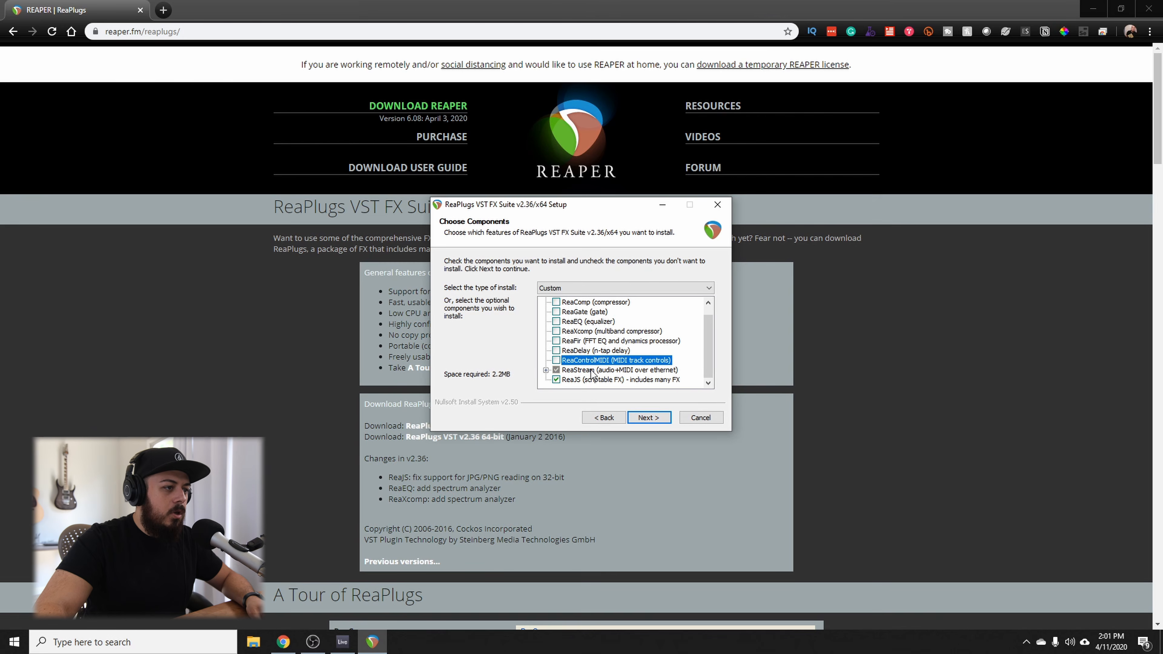
pyautogui.click(556, 379)
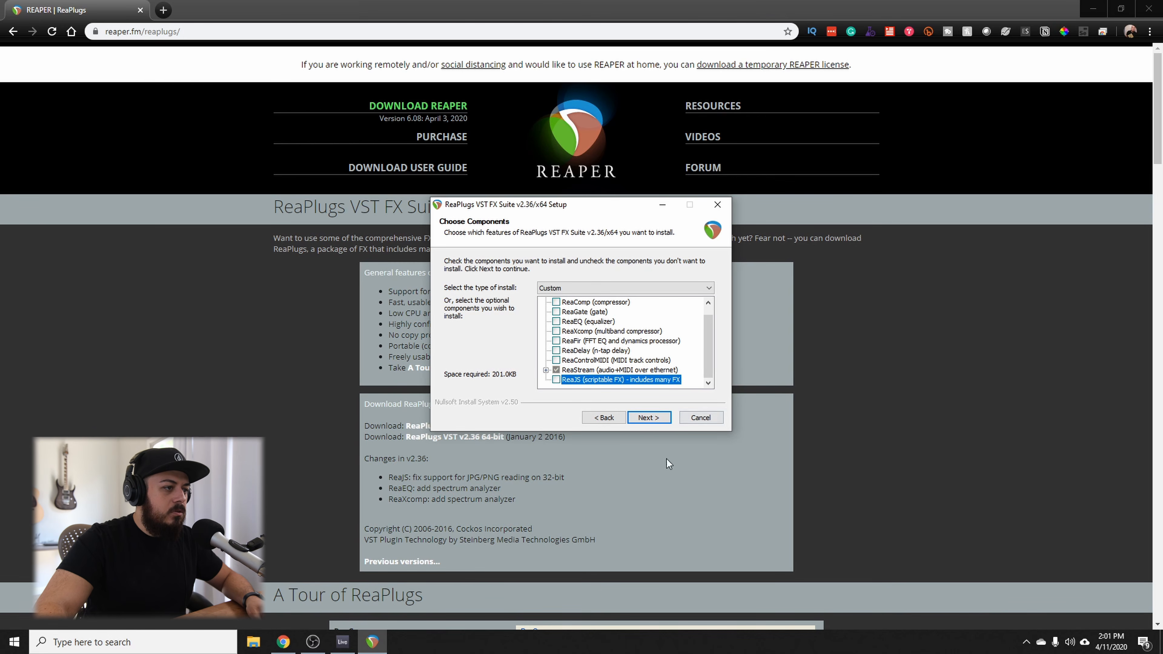
# Proceed to the install location choice and quit the ReaPlugs setup without installing
pyautogui.click(659, 418)
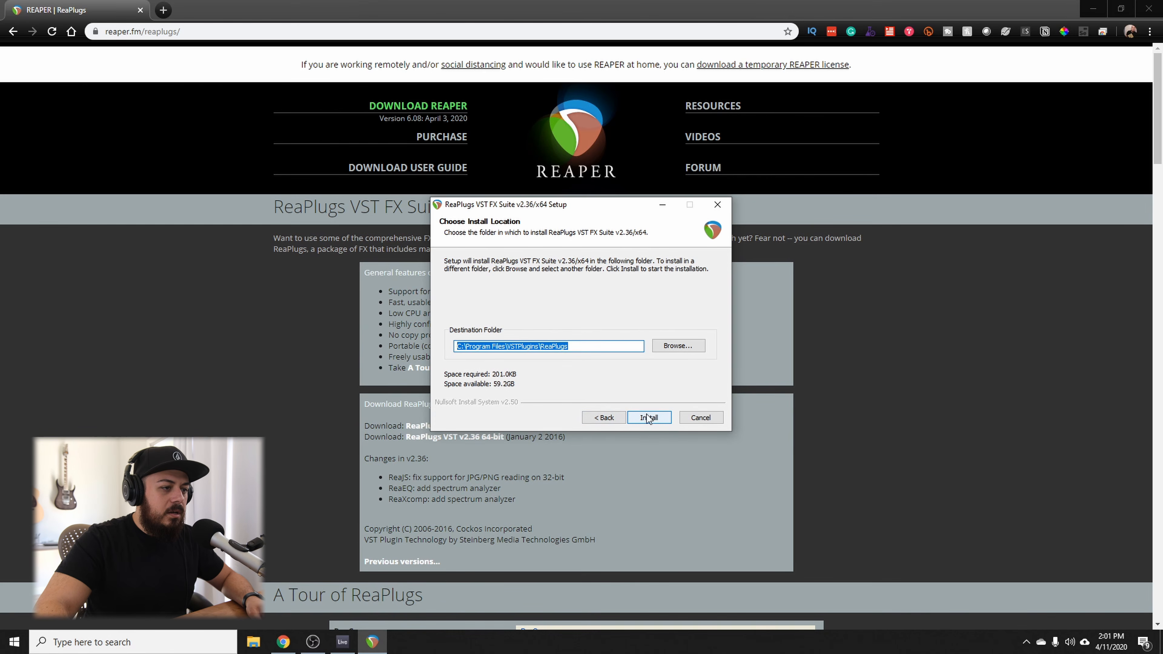
pyautogui.click(690, 424)
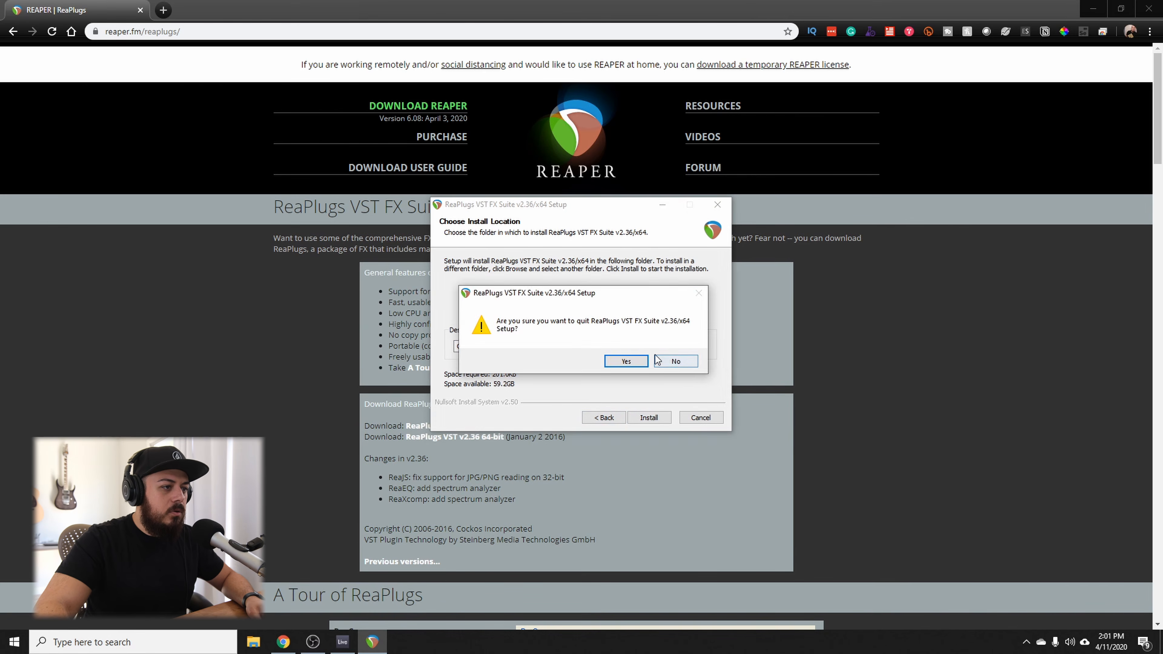
pyautogui.click(636, 361)
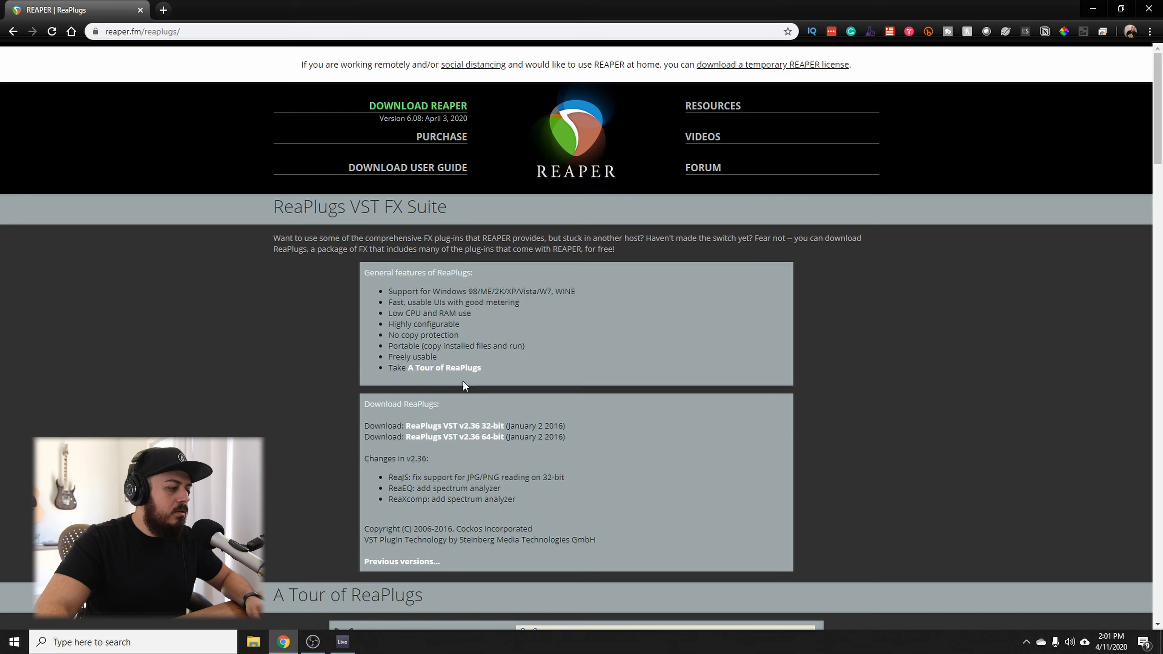
# In File Explorer, inspect the ReaPlugs folder inside C:\Program Files\VstPlugins and return to its parent folder
pyautogui.click(253, 642)
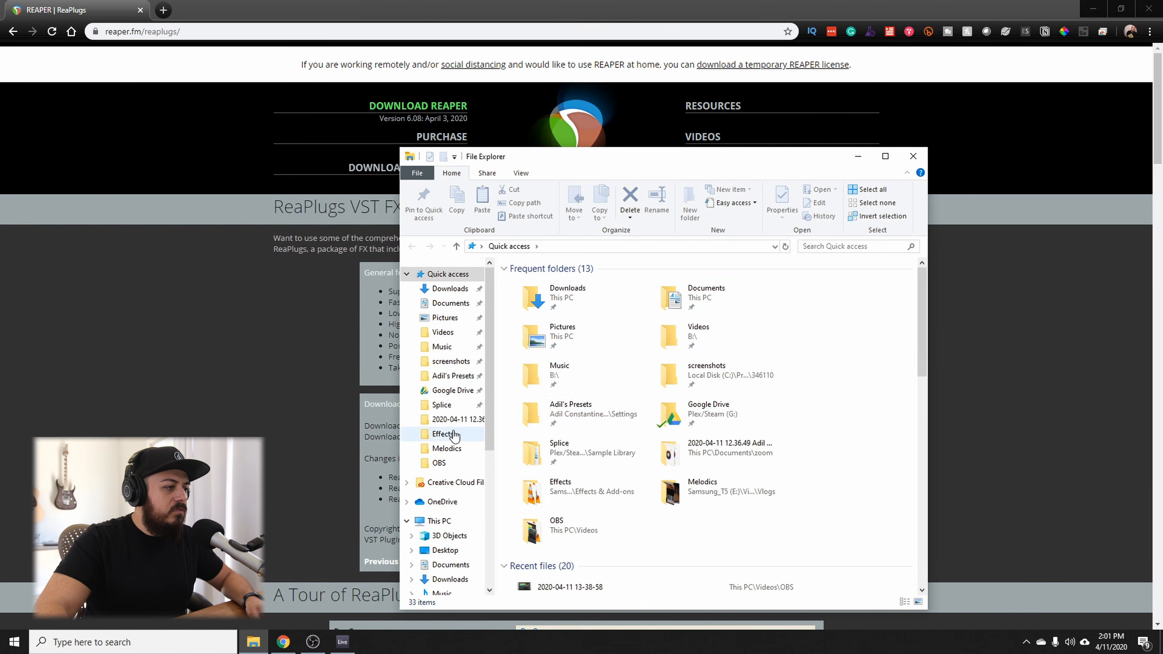
pyautogui.click(441, 521)
pyautogui.click(583, 447)
pyautogui.doubleClick(584, 448)
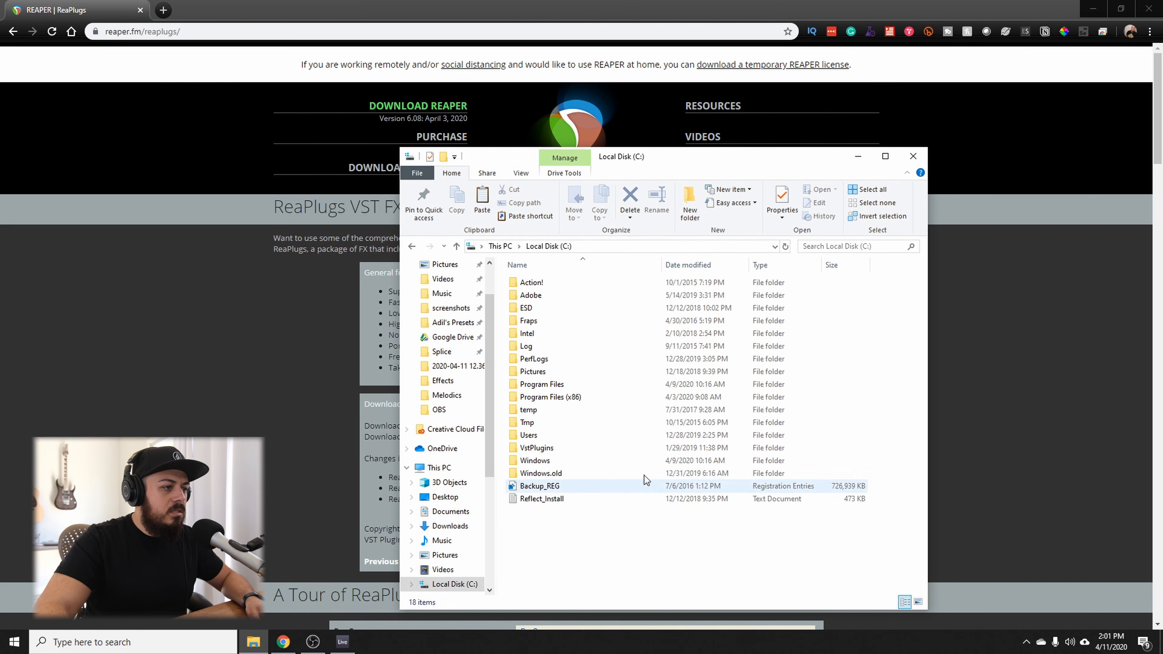
pyautogui.doubleClick(554, 387)
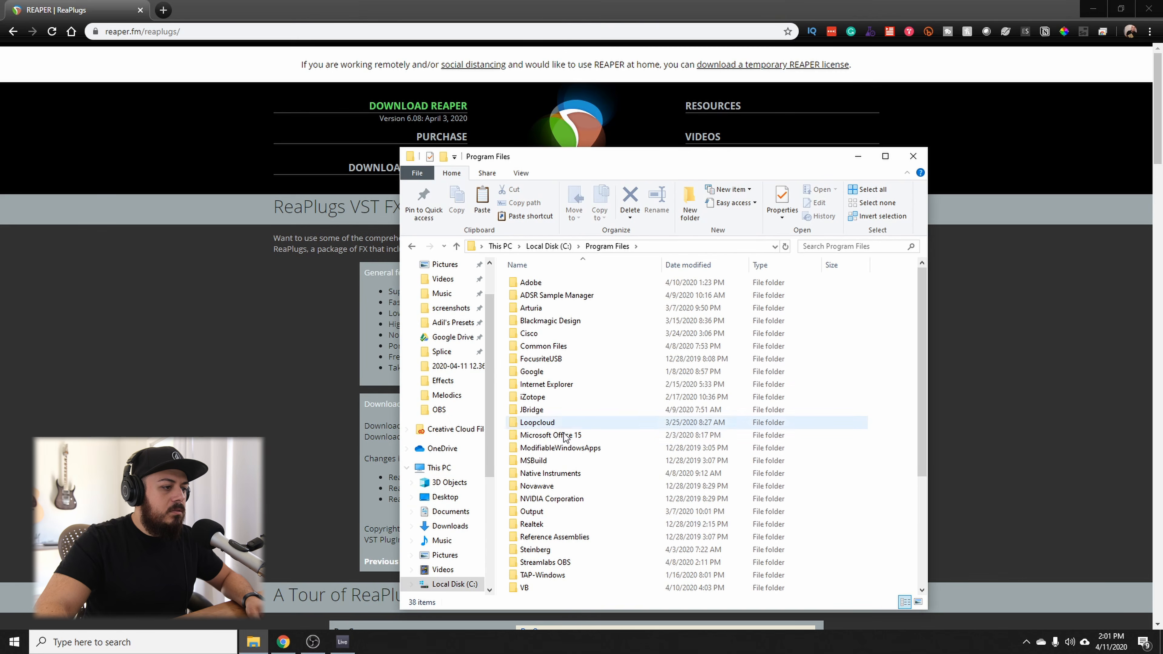
pyautogui.scroll(-3, 561, 510)
pyautogui.doubleClick(536, 512)
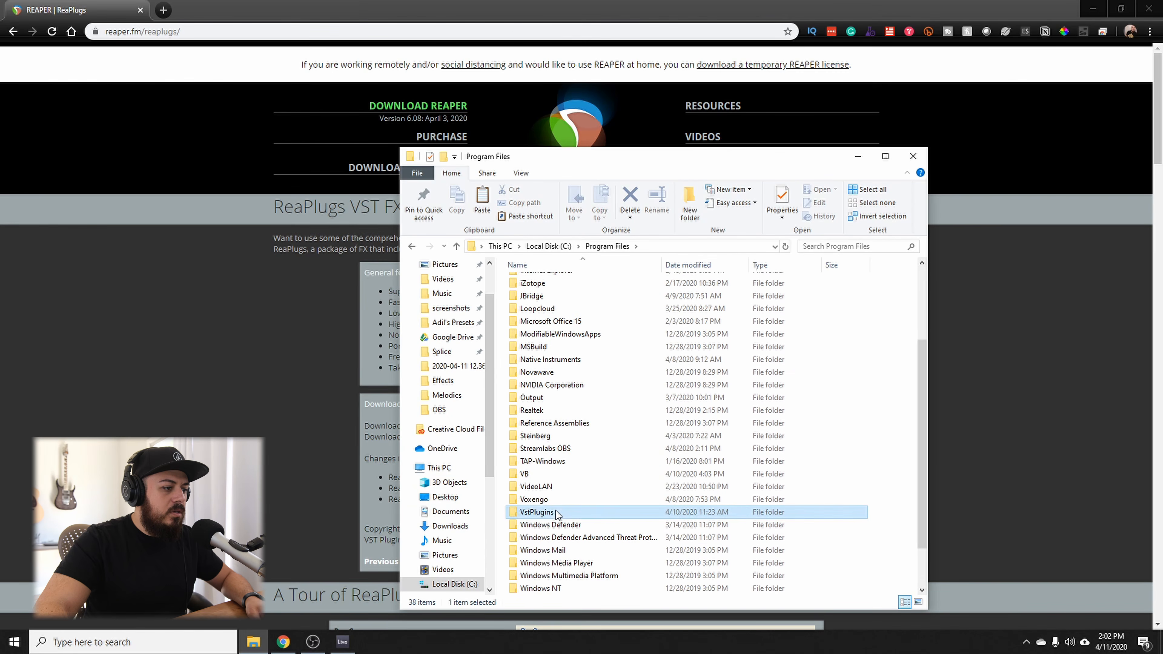
pyautogui.click(550, 285)
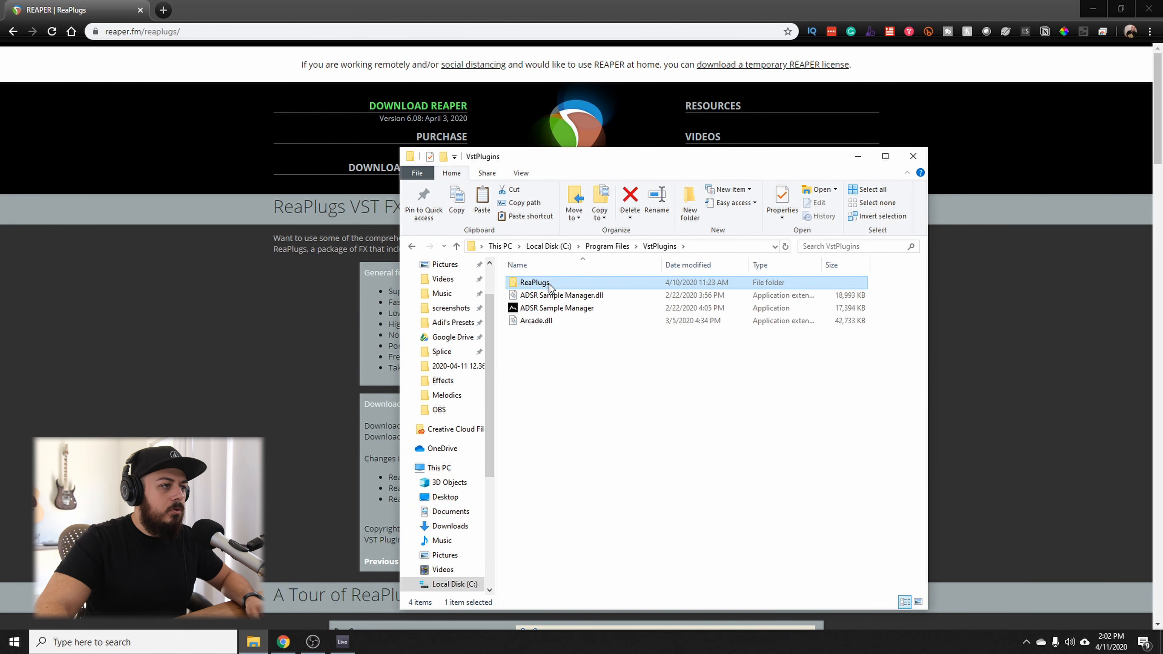
pyautogui.doubleClick(549, 286)
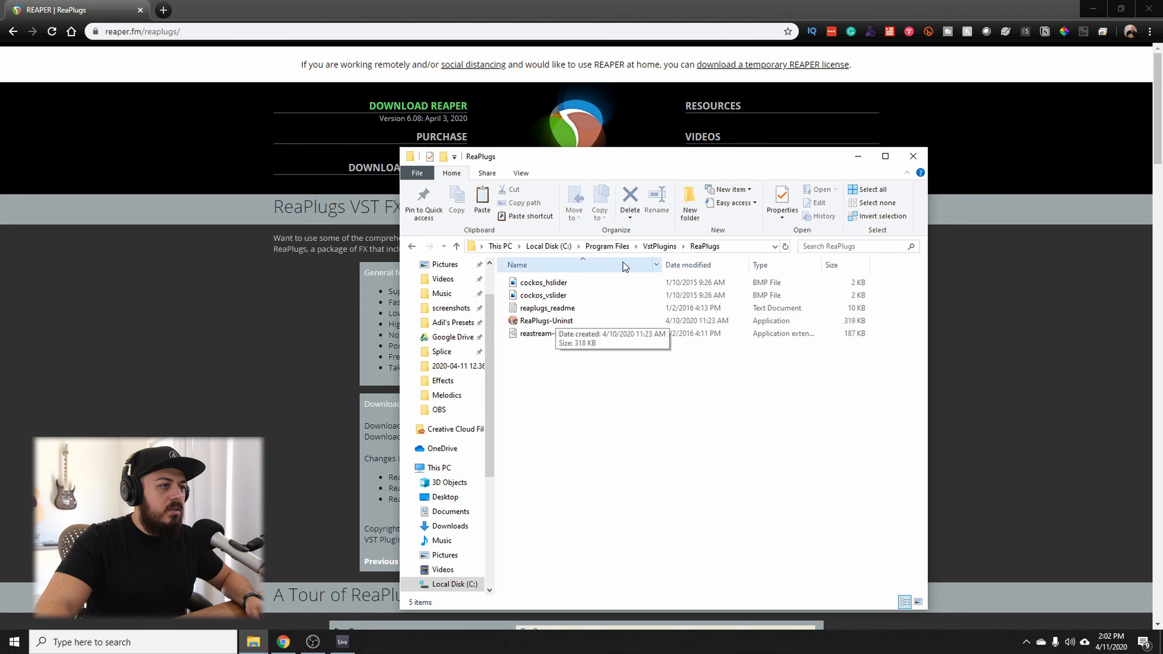
pyautogui.click(656, 247)
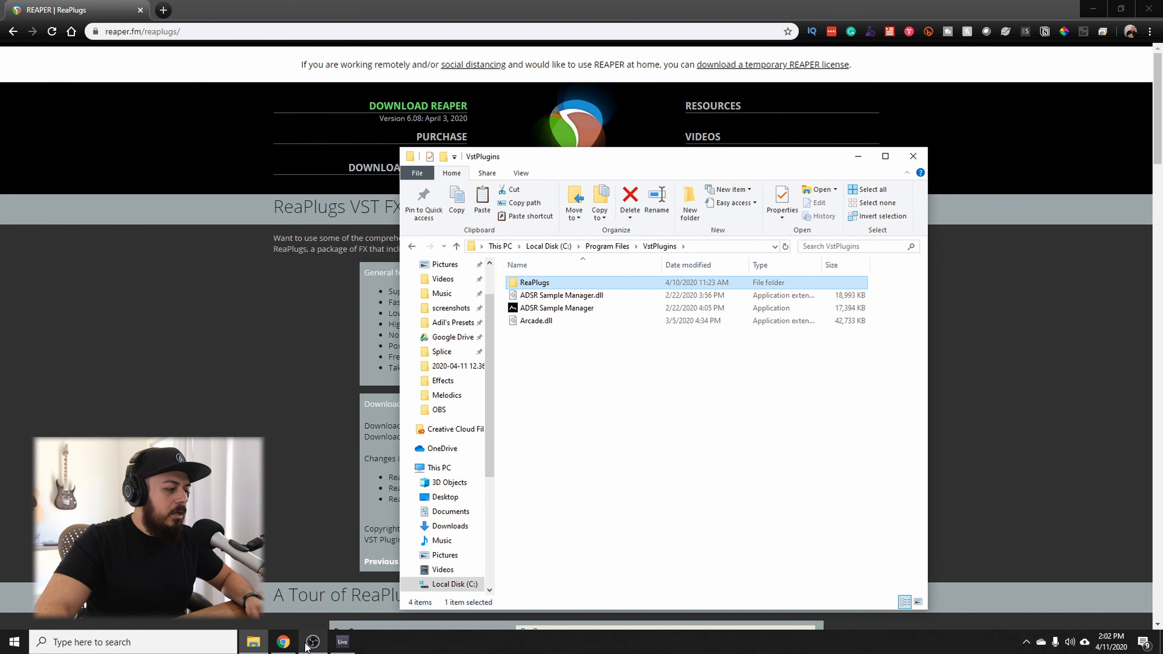
# Switch to Ableton Live and open its plug-in preferences to check the VST2 custom folder path
pyautogui.click(341, 643)
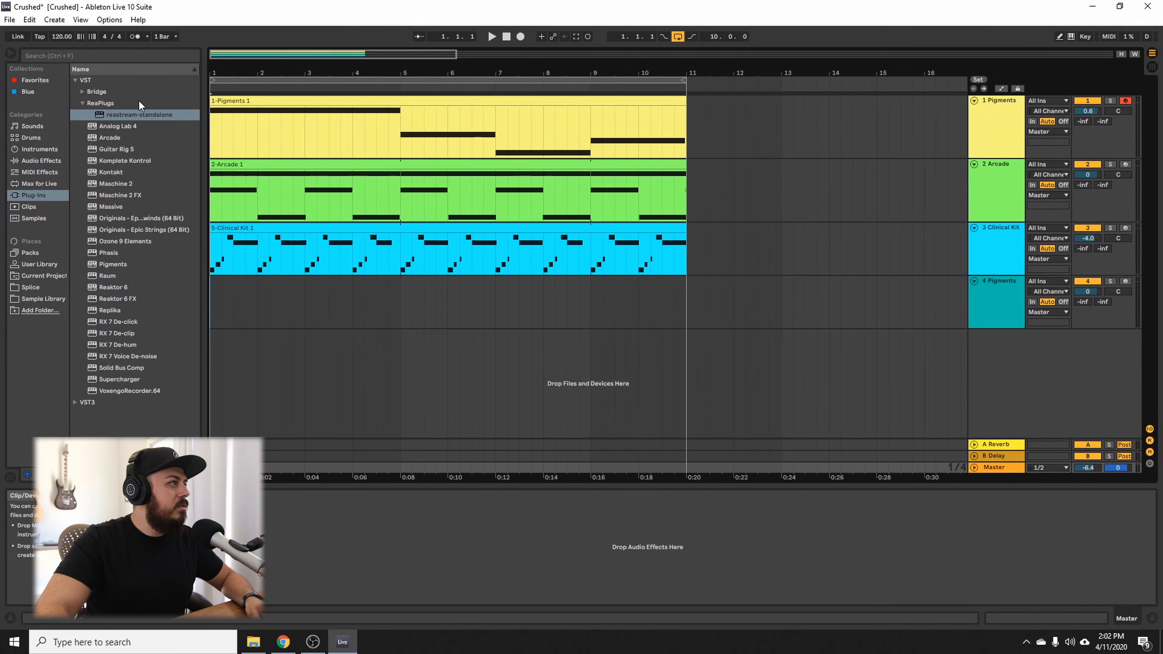
pyautogui.click(112, 21)
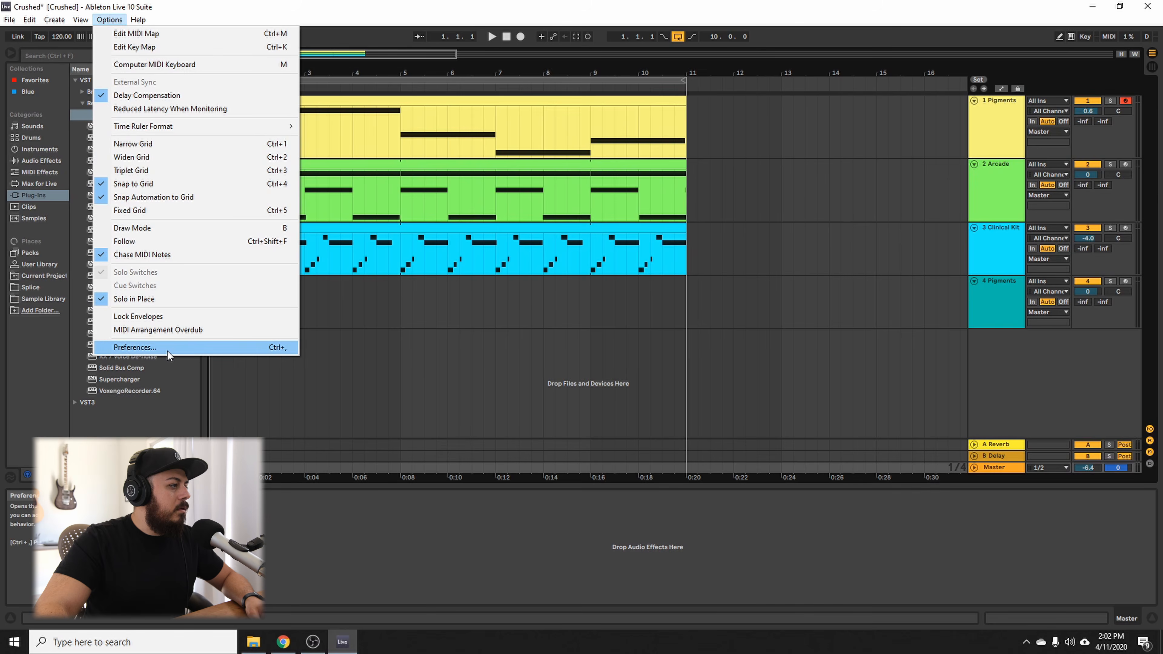
pyautogui.click(135, 348)
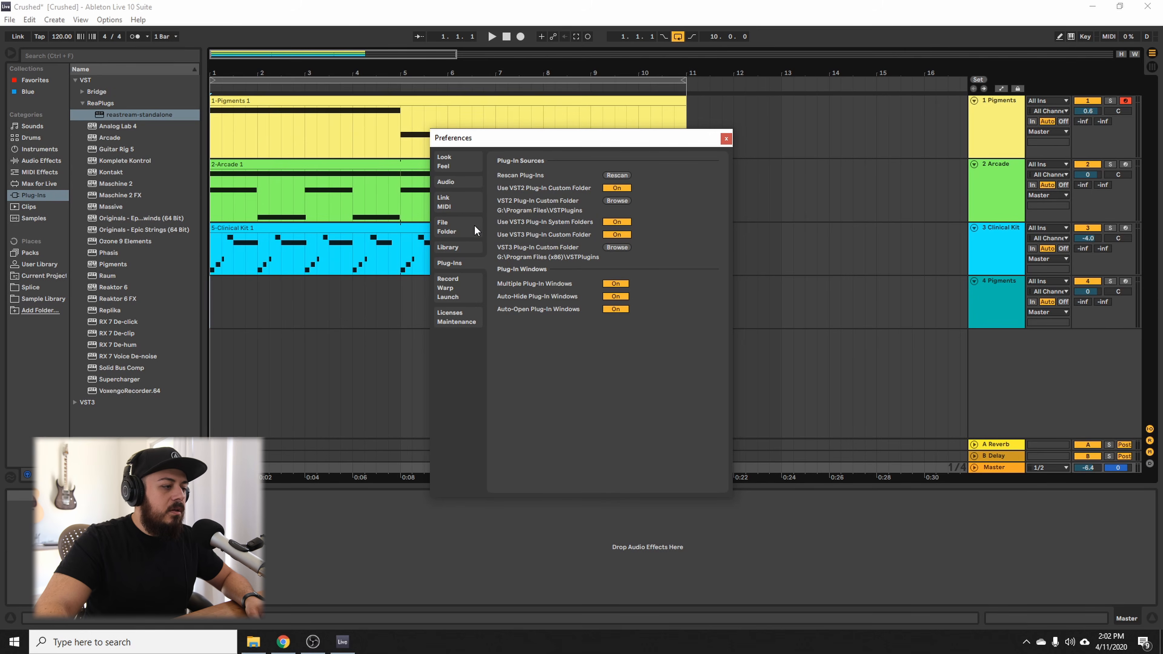
# Switch to File Explorer and copy the ReaPlugs folder from C:\Program Files\VstPlugins
pyautogui.click(253, 642)
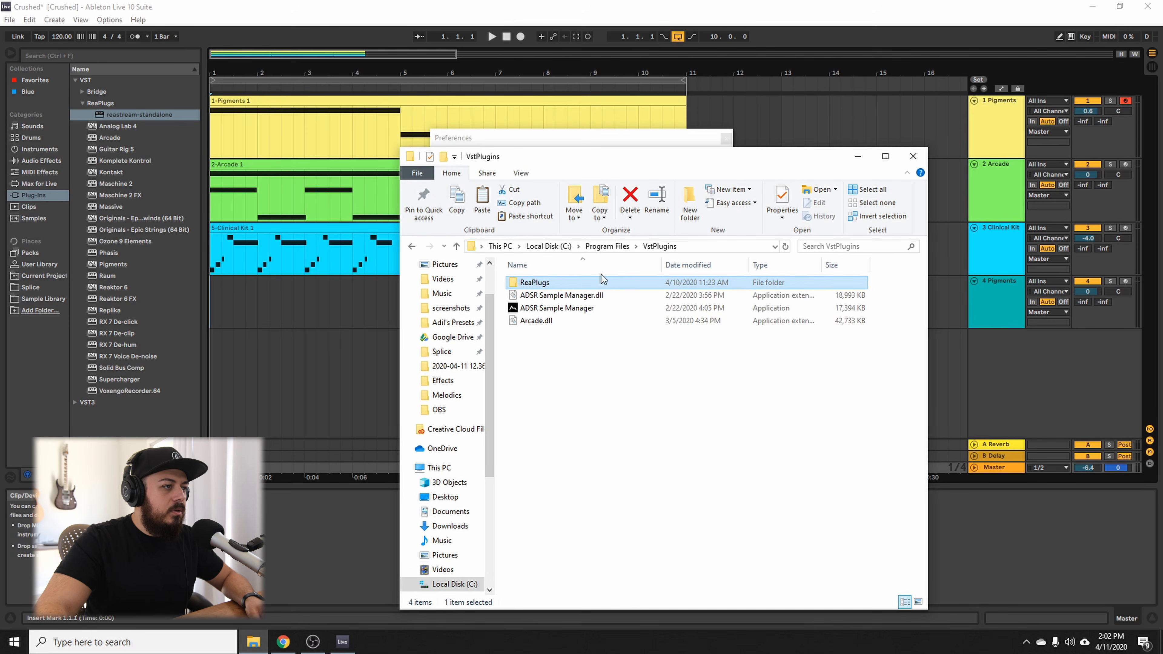
pyautogui.rightClick(566, 287)
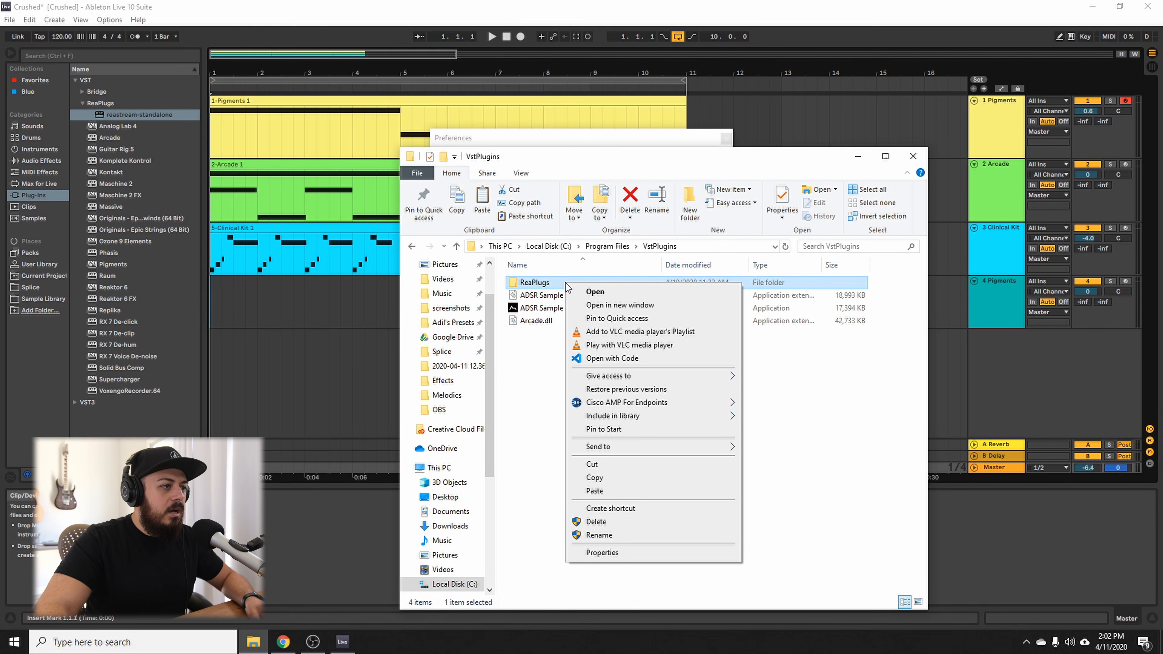
pyautogui.click(619, 479)
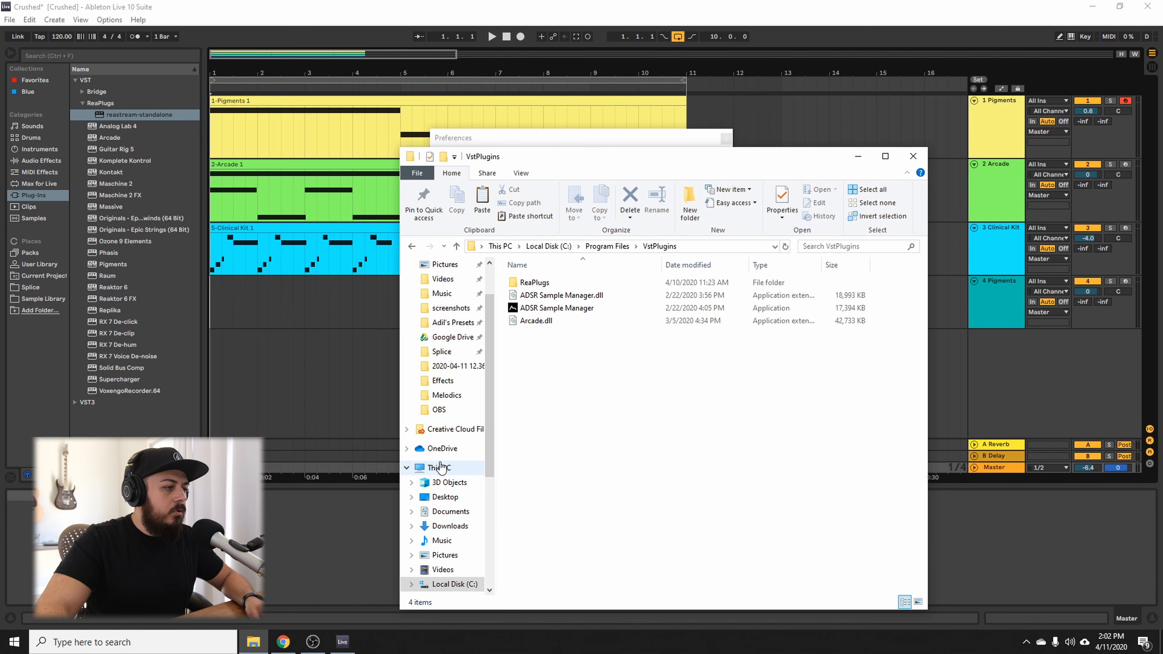
# Locate the ReaPlugs folder in G:\Program Files\VSTPlugins, and close File Explorer and Live's preferences
pyautogui.click(438, 468)
pyautogui.doubleClick(615, 479)
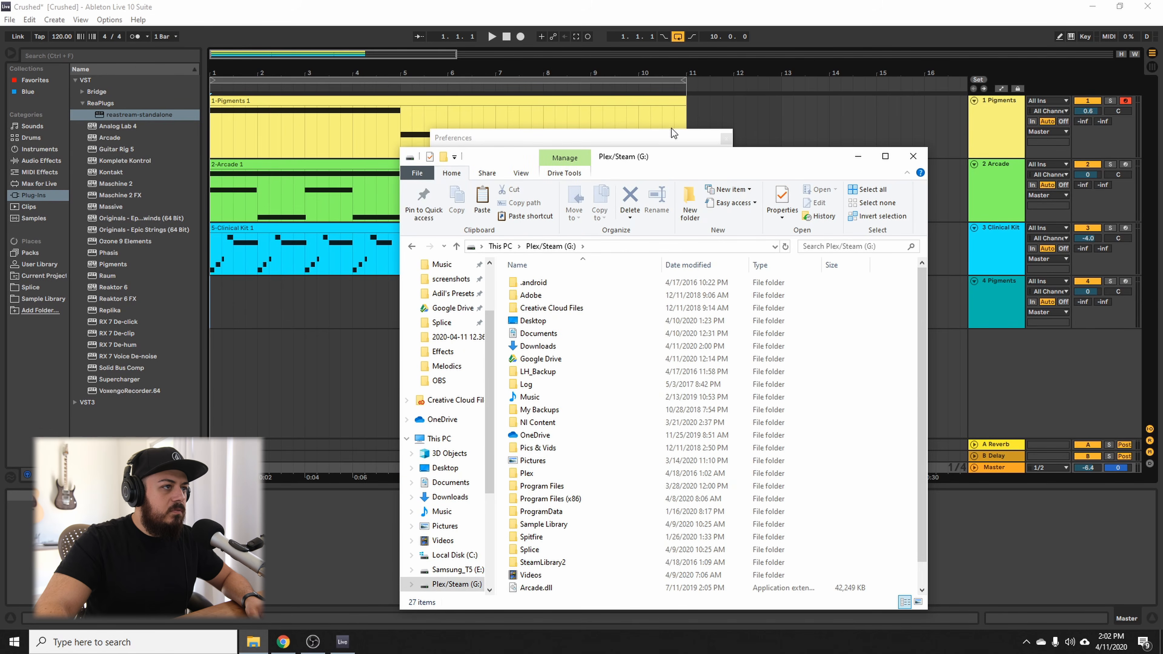
pyautogui.moveTo(681, 154); pyautogui.dragTo(902, 117)
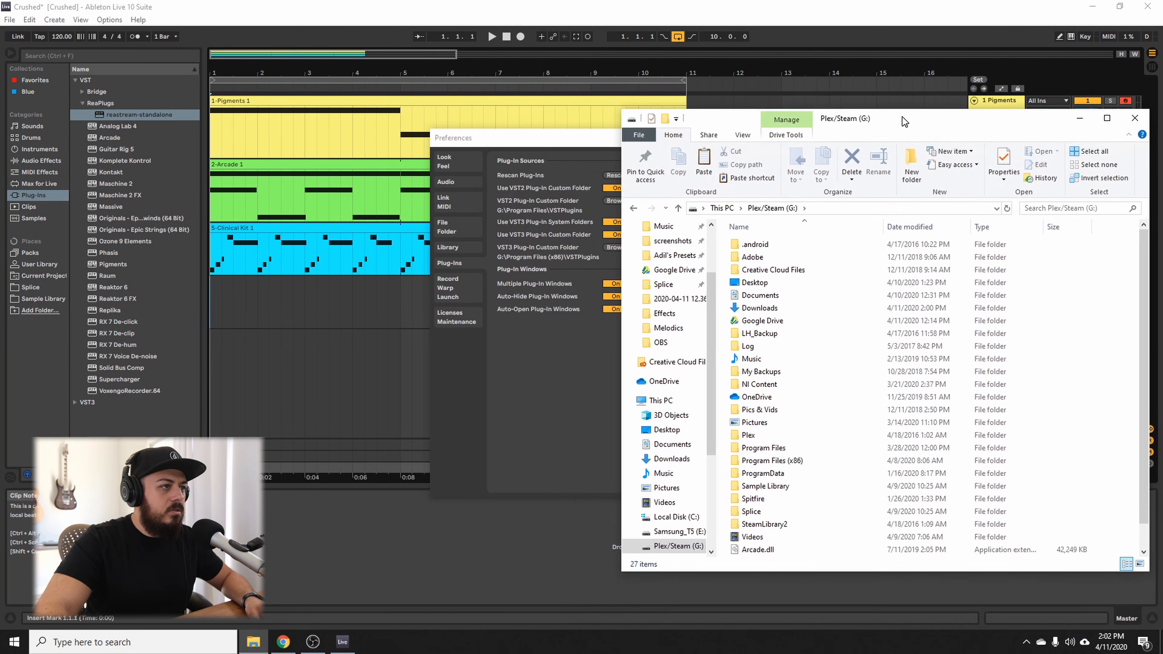
pyautogui.doubleClick(774, 451)
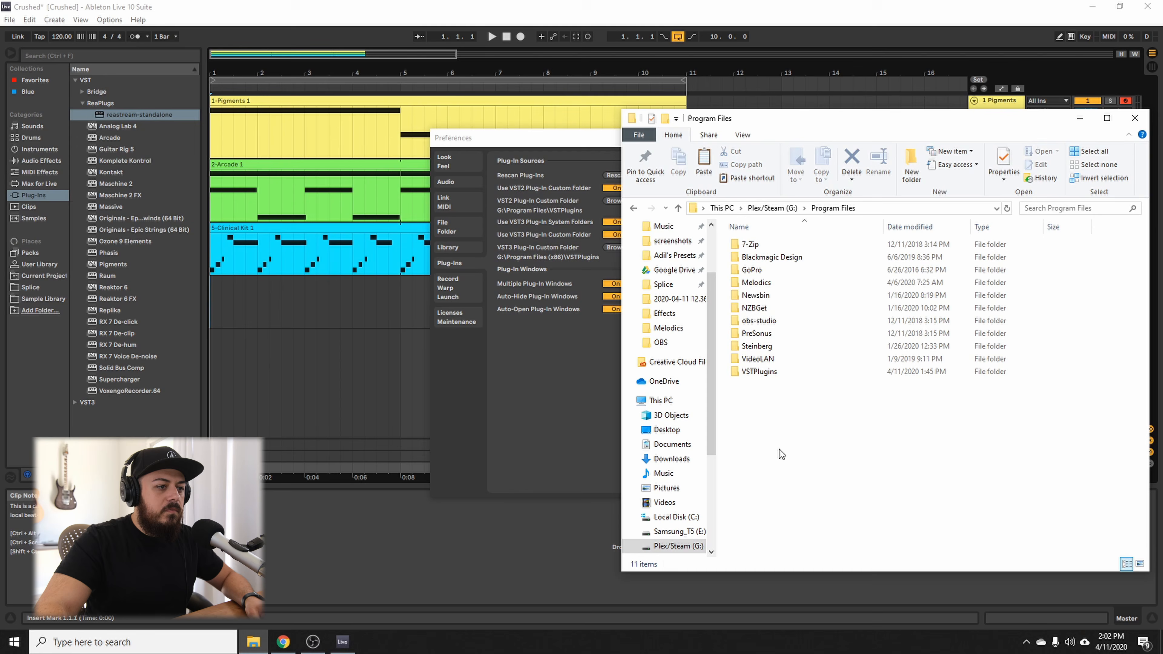
pyautogui.doubleClick(805, 363)
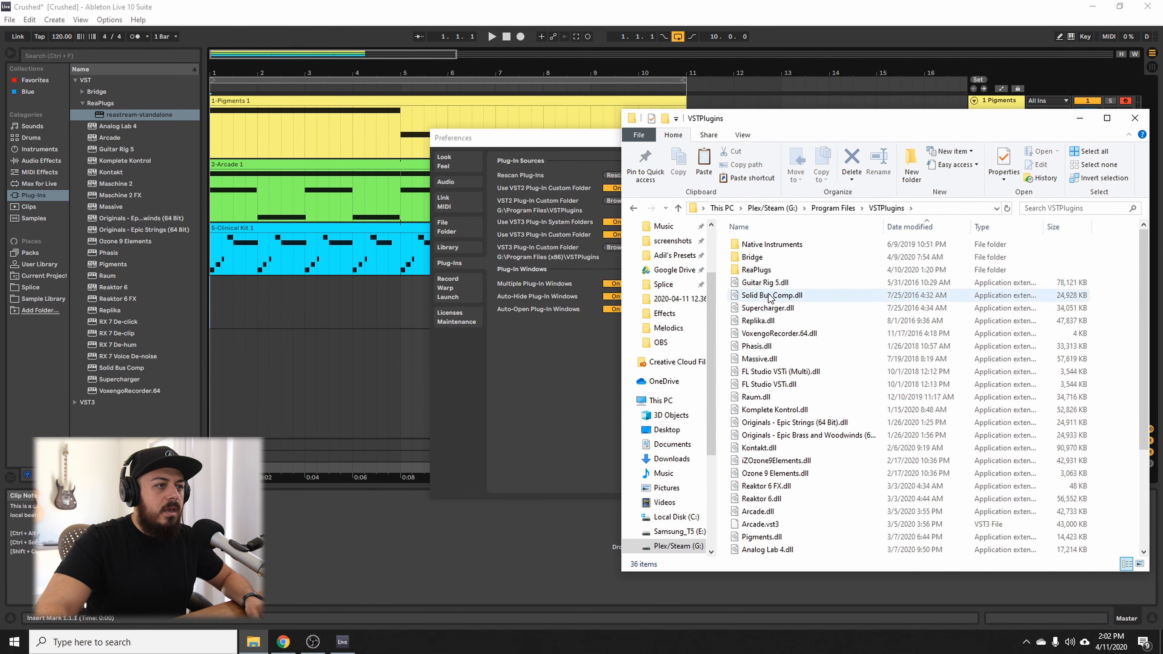
pyautogui.click(757, 321)
pyautogui.click(766, 272)
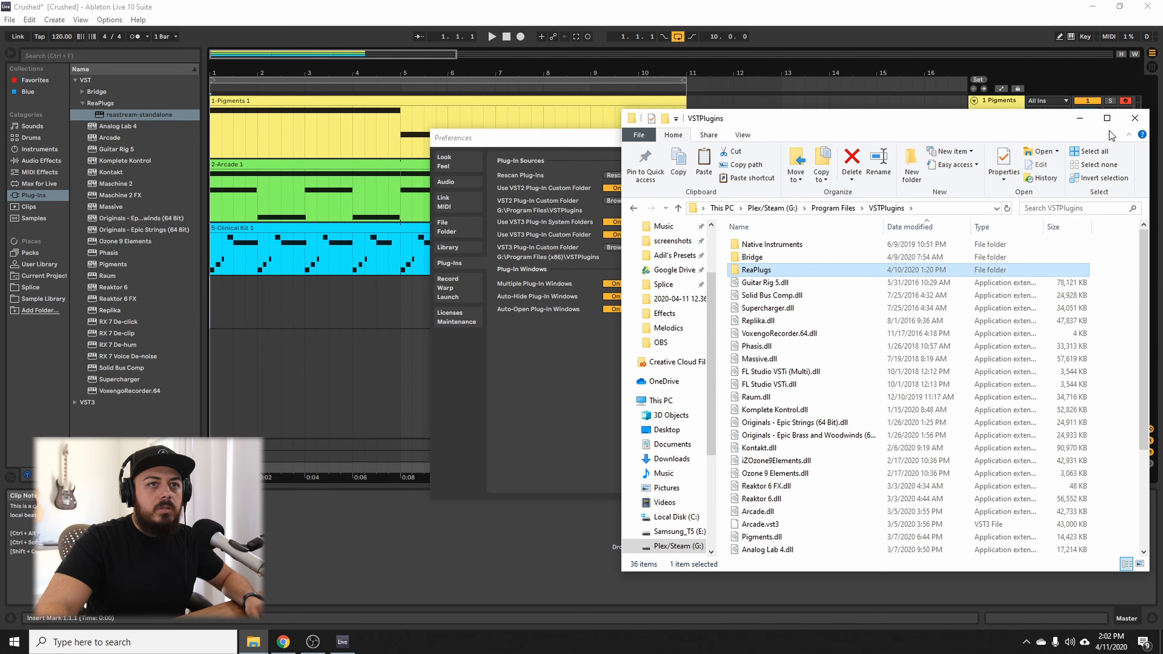
pyautogui.click(1135, 119)
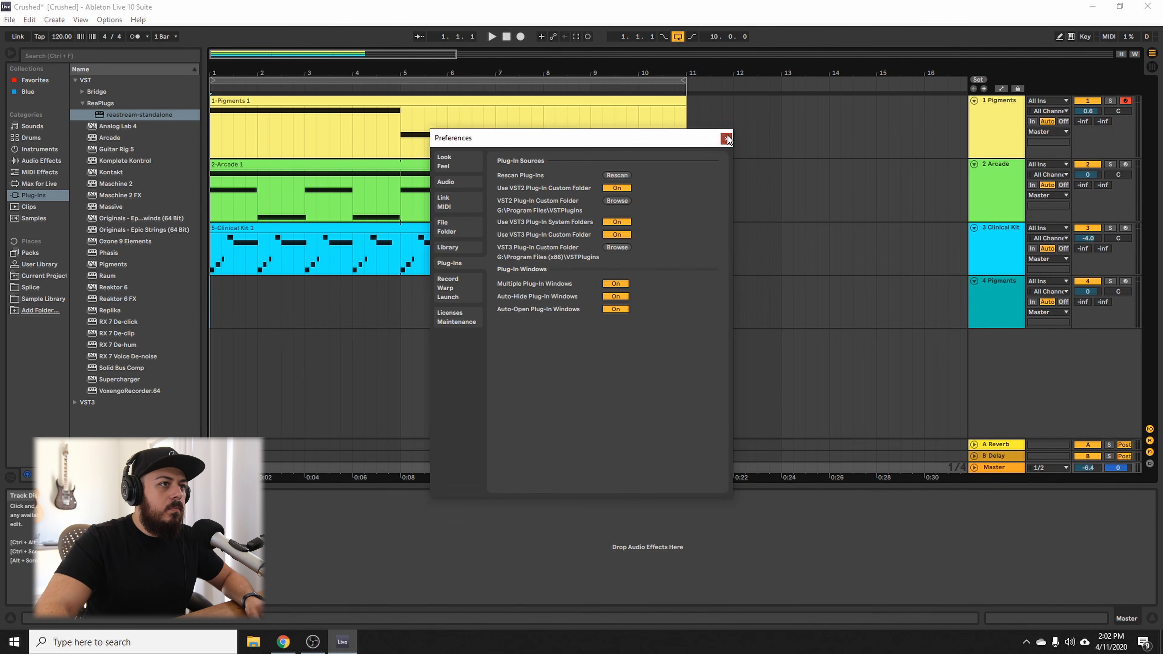
pyautogui.click(726, 137)
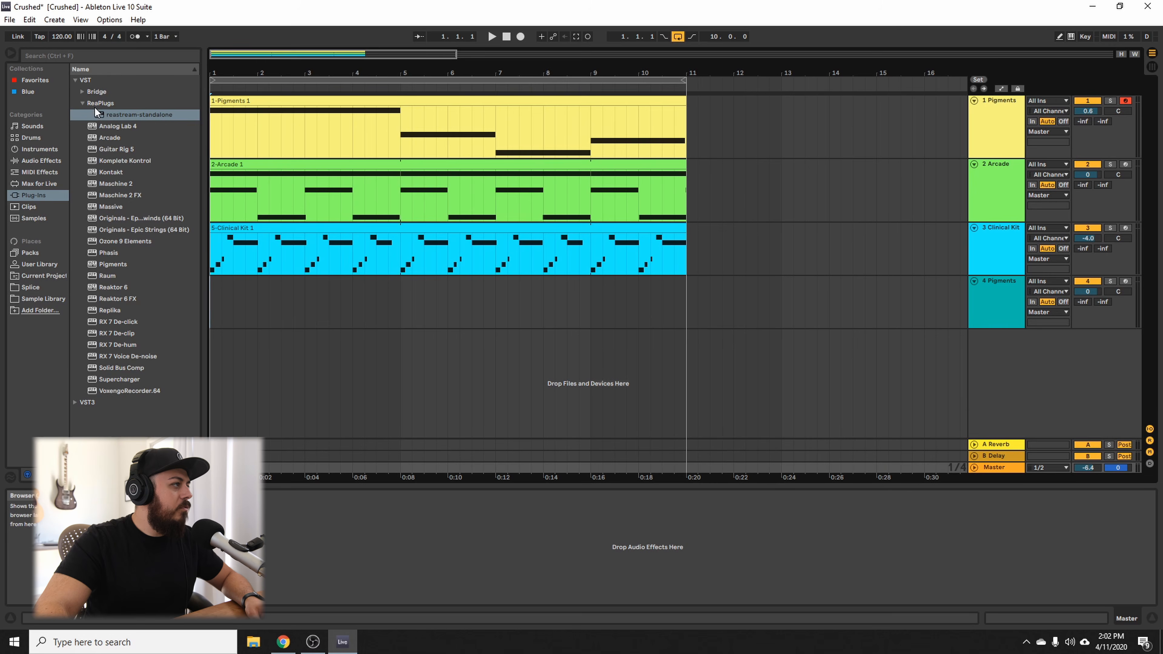
# Load reastream-standalone from the ReaPlugs folder of the VST plug-ins onto the Master track
pyautogui.click(81, 102)
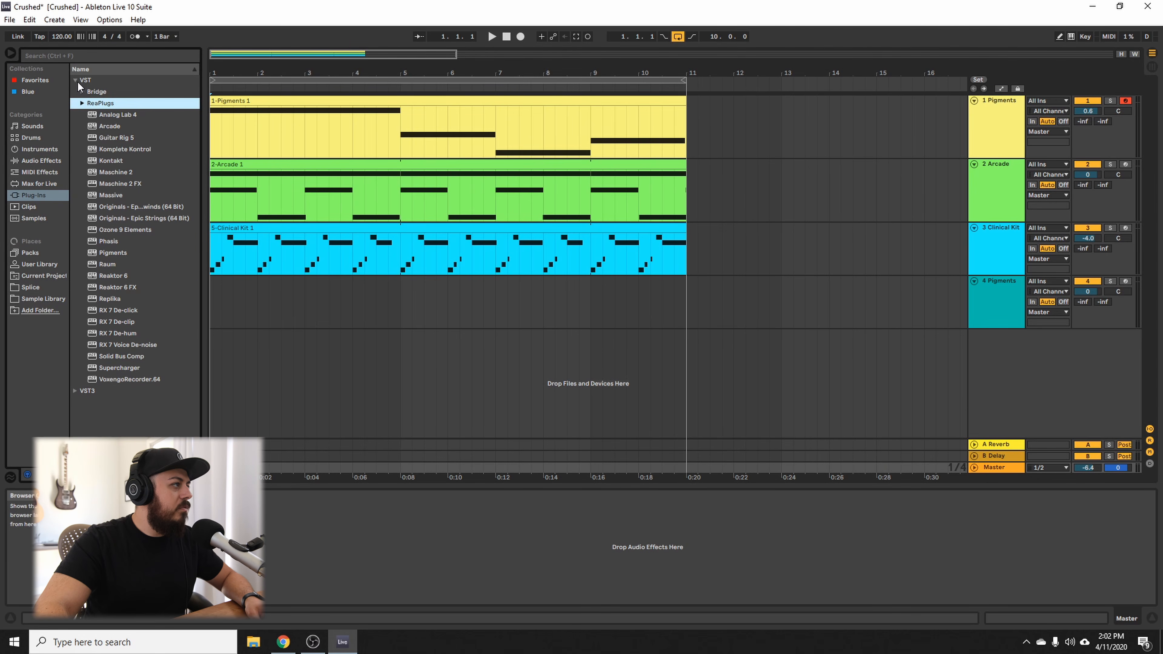
pyautogui.click(77, 81)
pyautogui.click(77, 82)
pyautogui.click(82, 103)
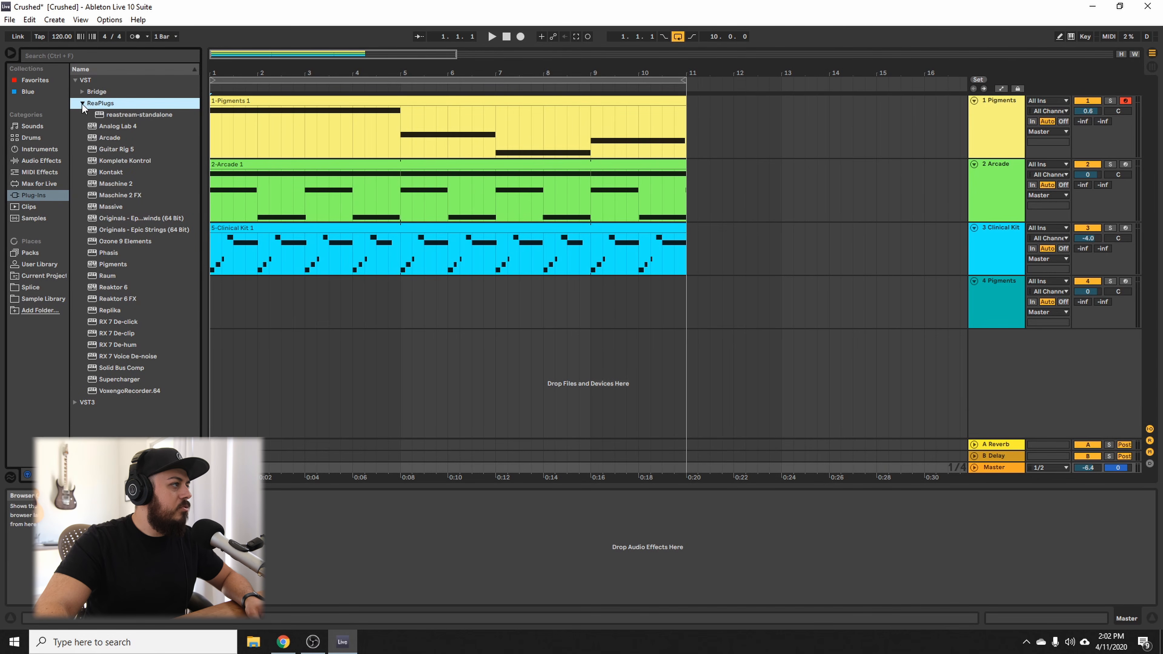
pyautogui.click(124, 115)
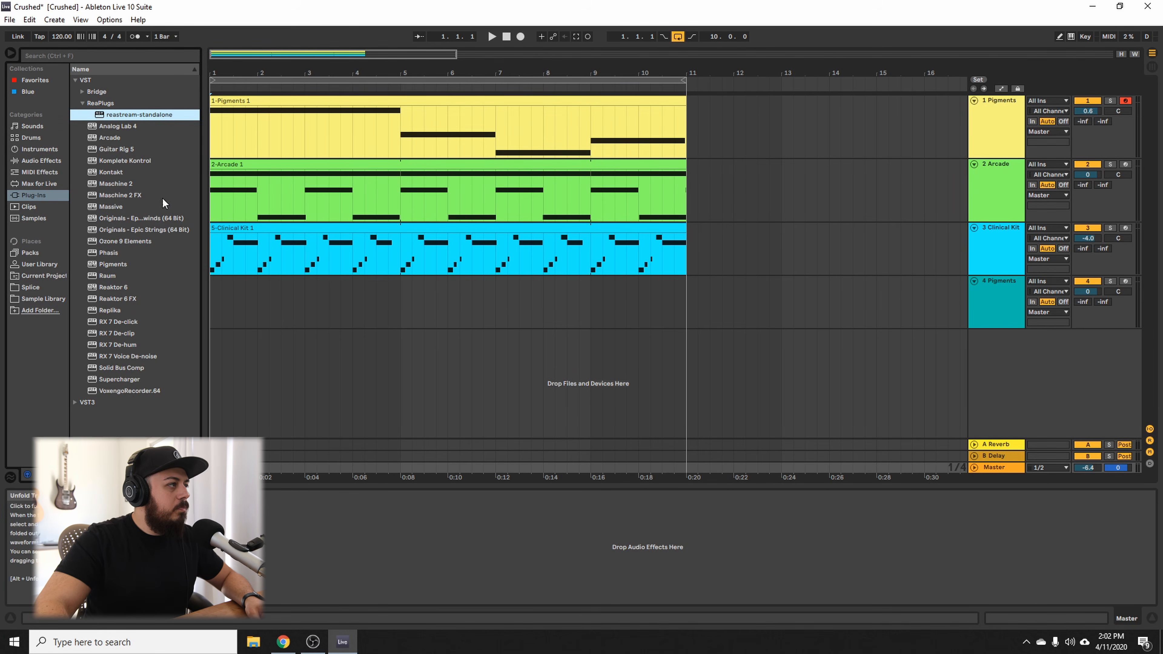
pyautogui.moveTo(120, 115); pyautogui.dragTo(907, 474)
pyautogui.moveTo(995, 469); pyautogui.dragTo(995, 469)
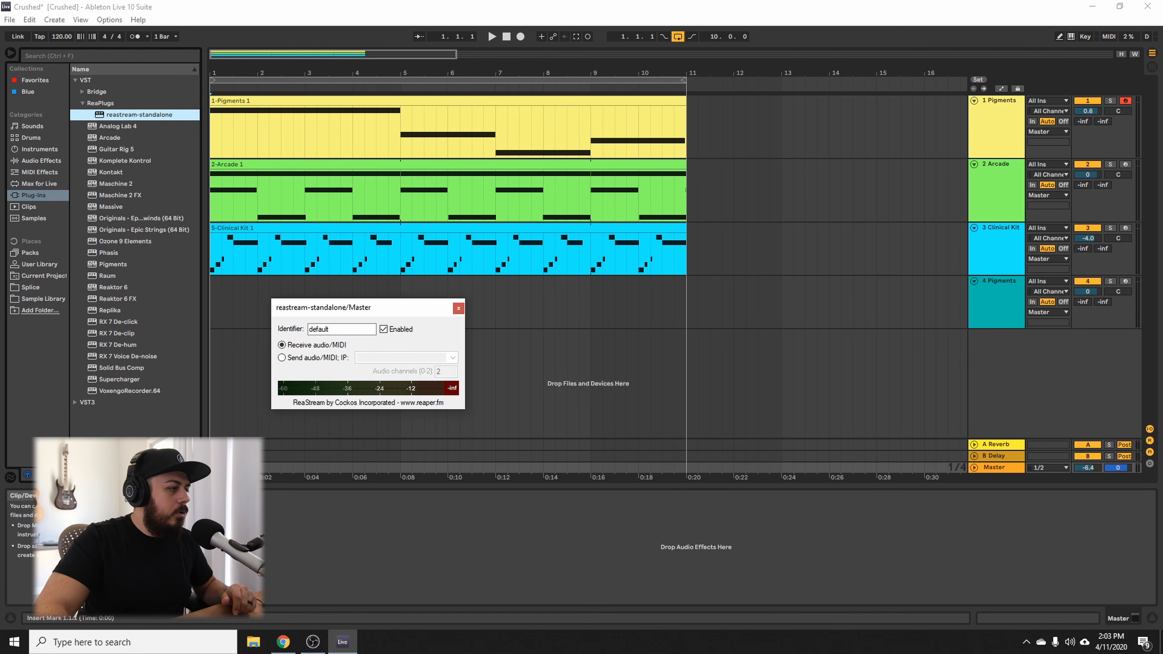
# Set ReaStream on the Master track to send audio/MIDI to the * local broadcast address
pyautogui.moveTo(322, 316); pyautogui.dragTo(345, 319)
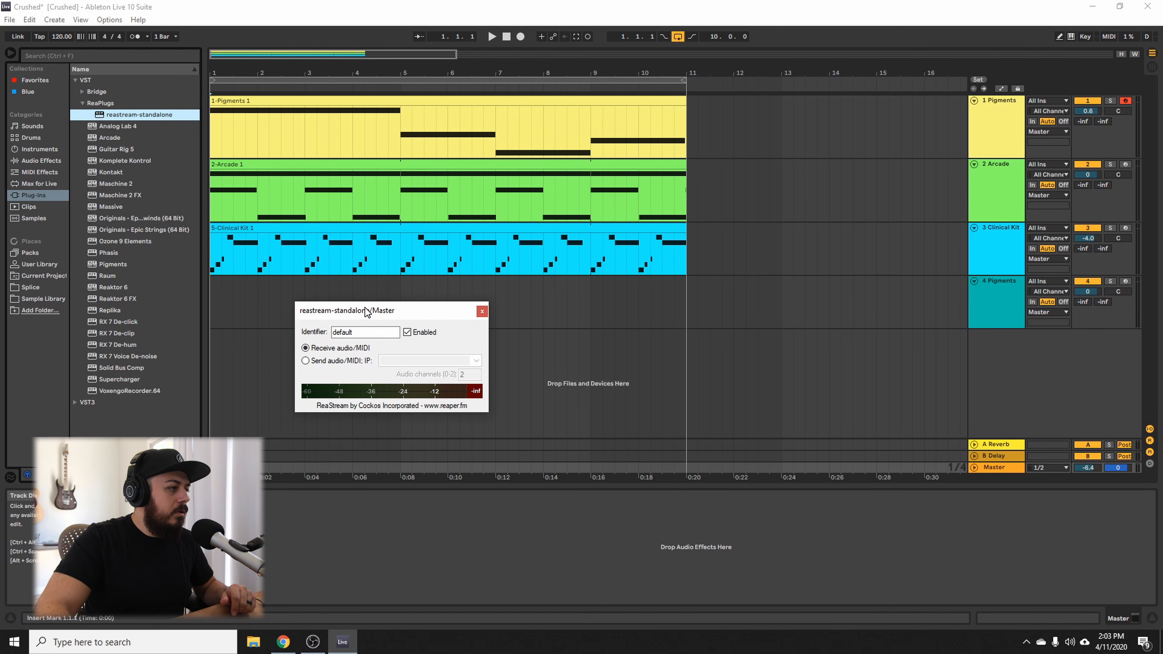
pyautogui.click(306, 361)
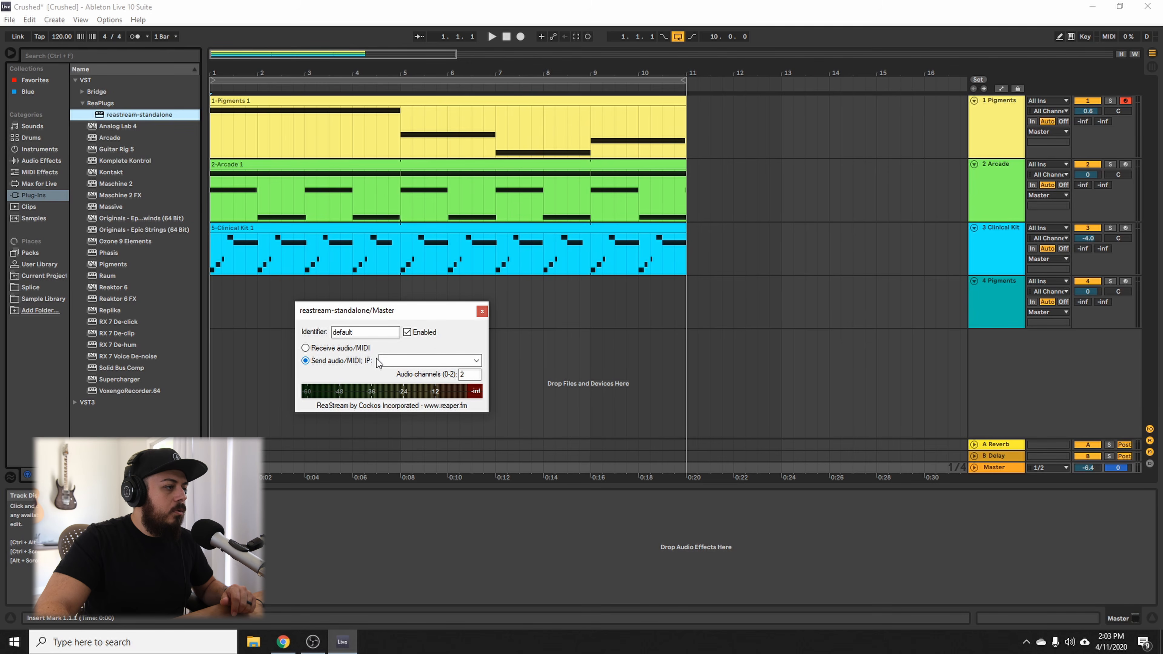
pyautogui.click(477, 361)
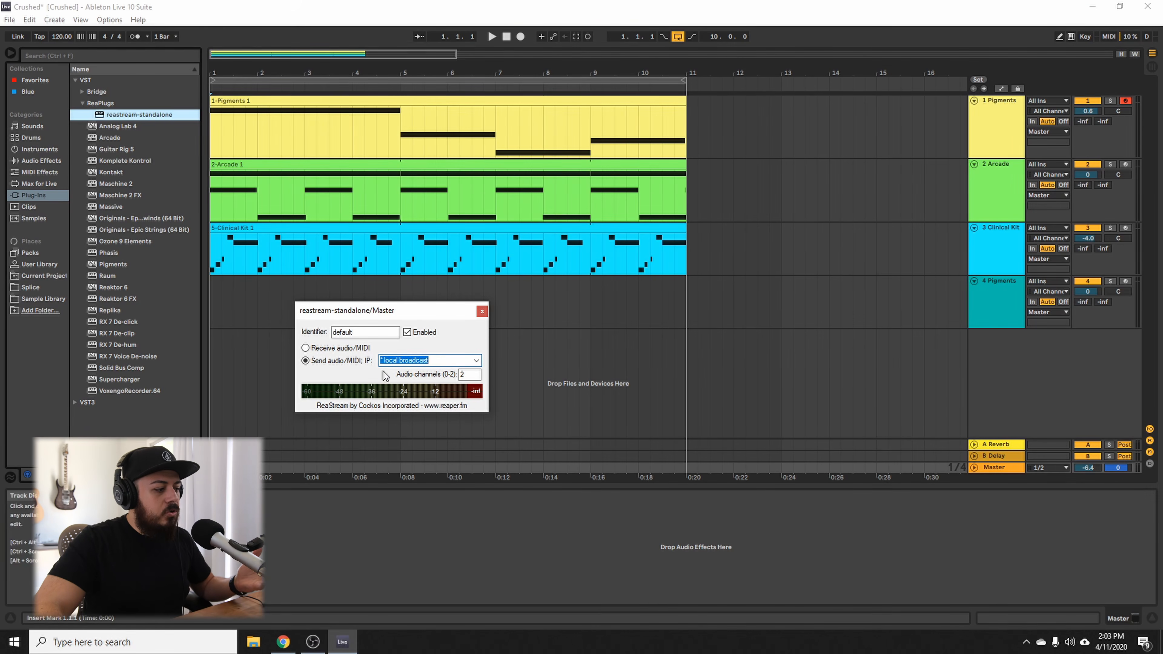
# Switch to OBS and add an Audio Input Capture source named DAW that uses the Default device
pyautogui.click(312, 642)
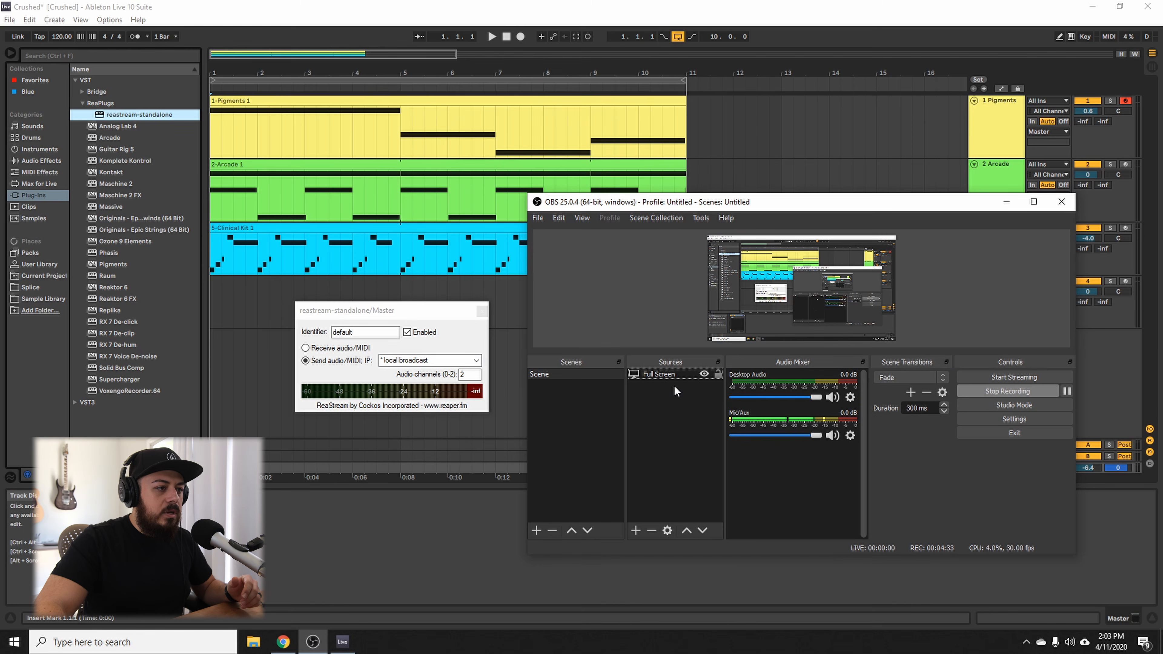
pyautogui.click(672, 376)
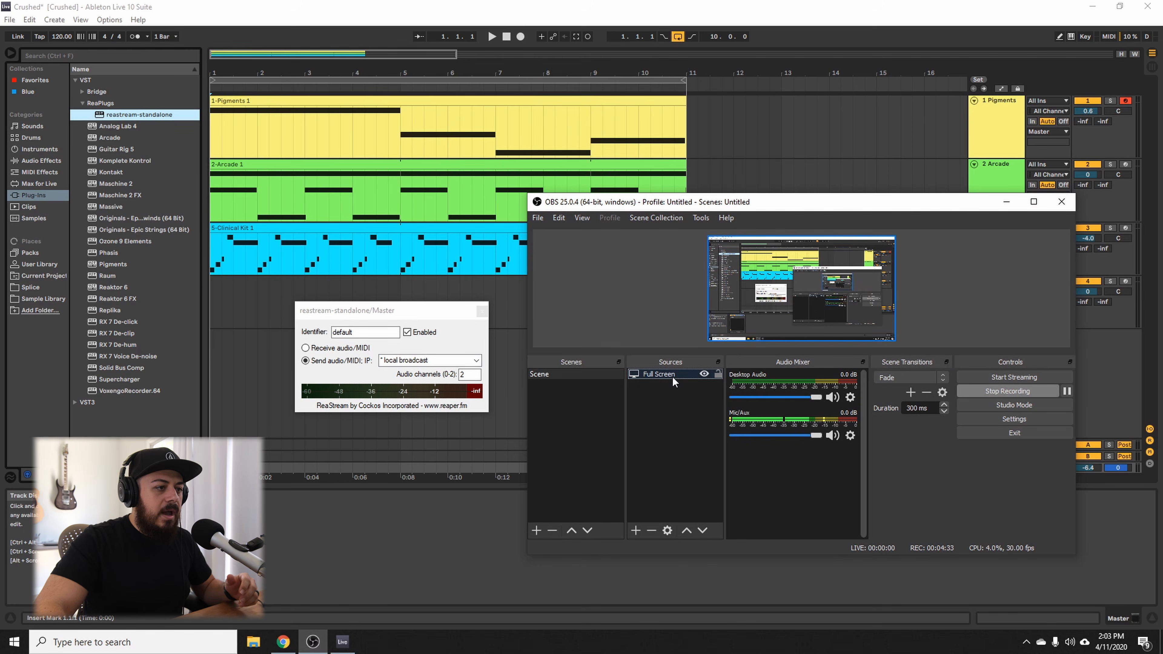
pyautogui.click(658, 420)
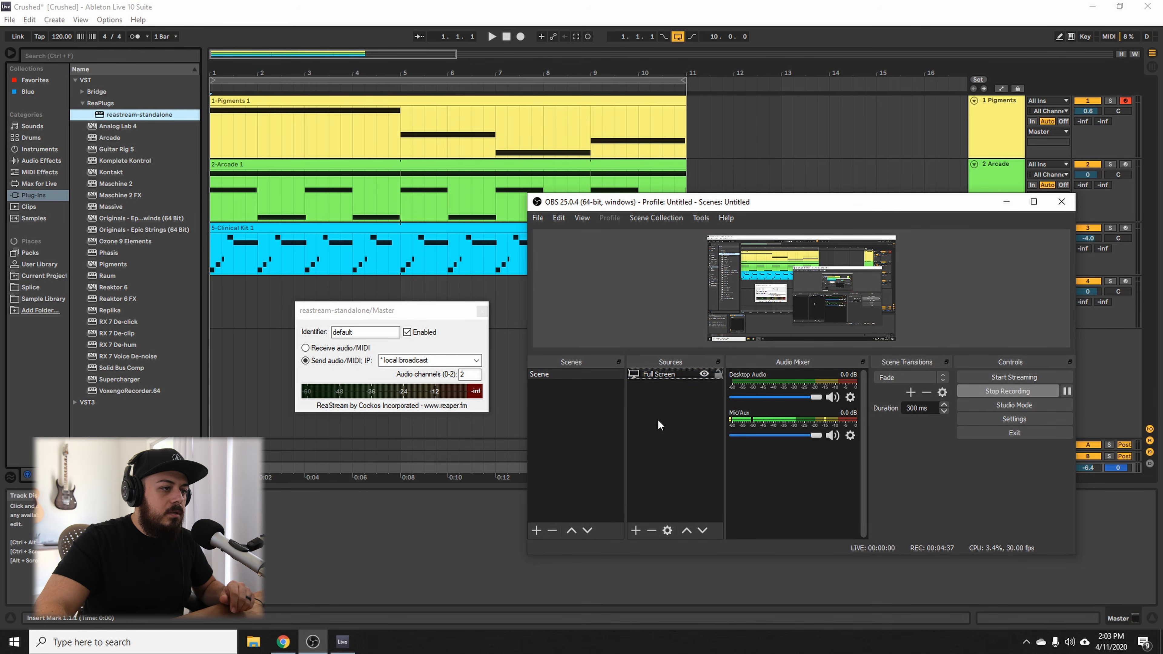
pyautogui.click(638, 533)
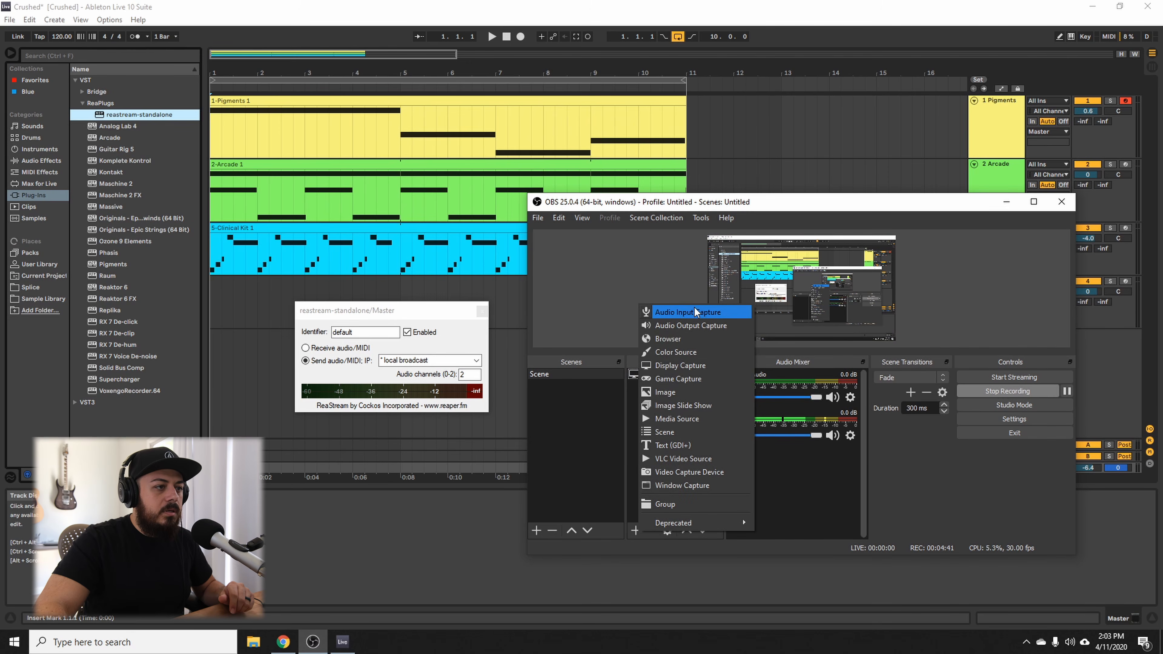
pyautogui.click(705, 312)
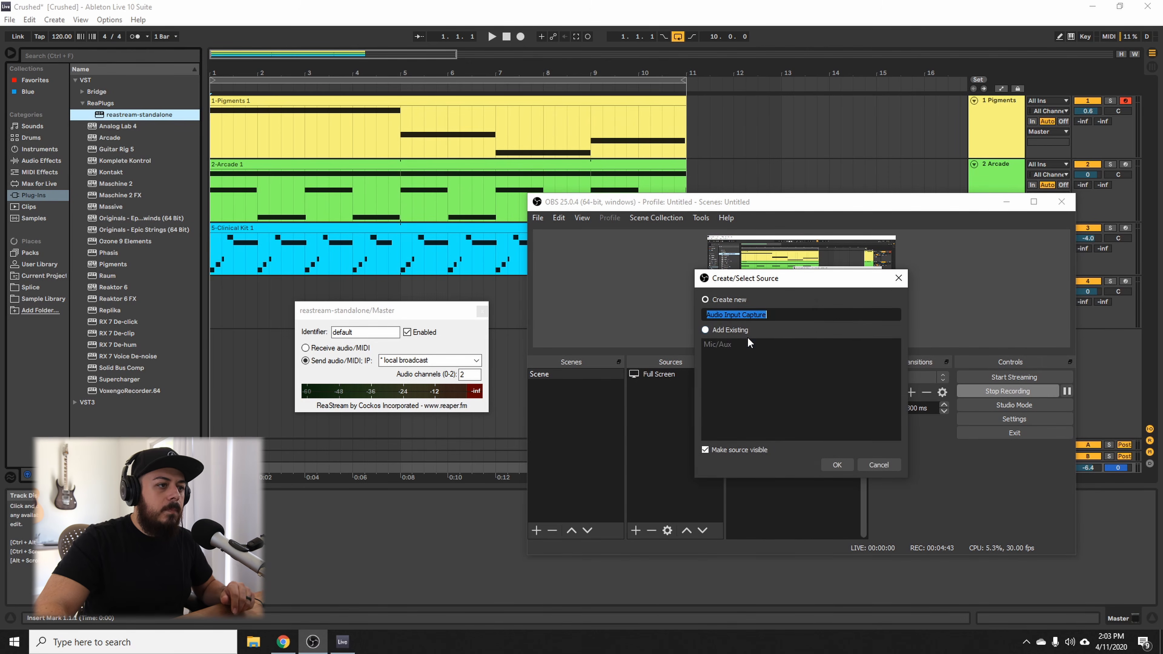
pyautogui.write('DAW')
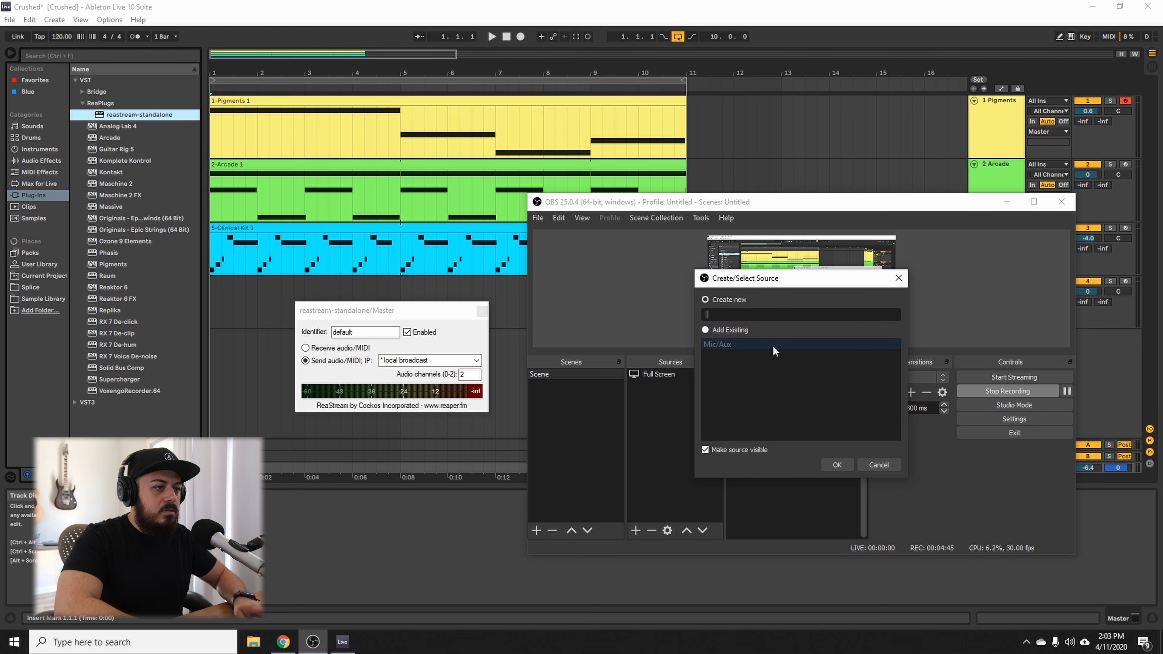
pyautogui.click(837, 464)
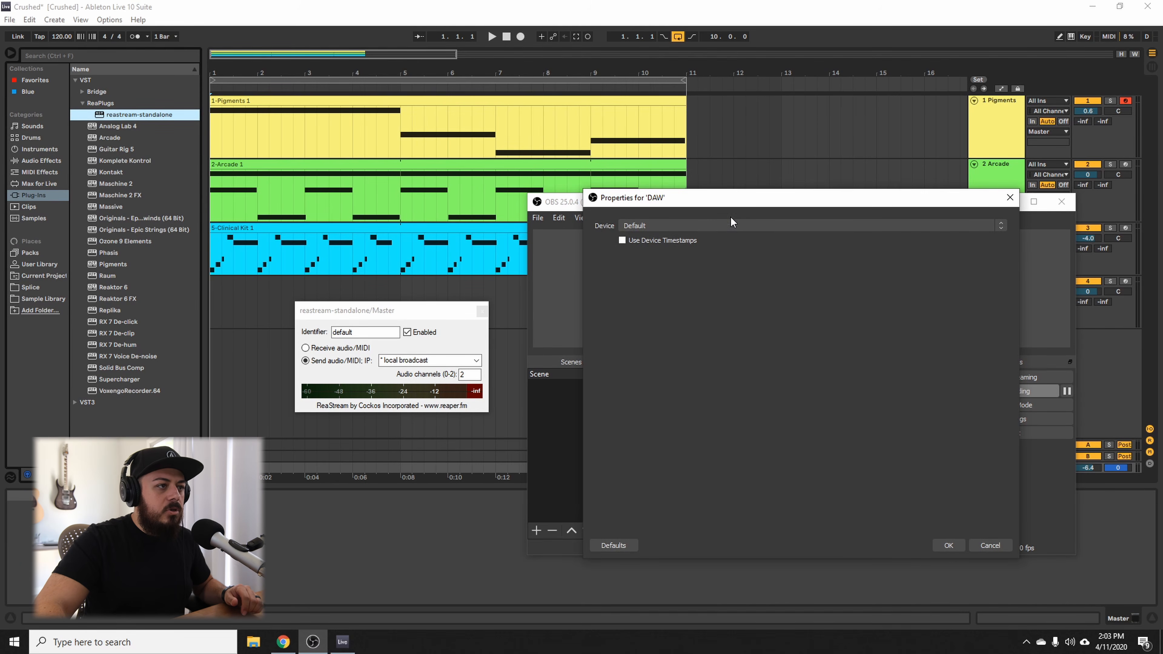
pyautogui.click(948, 546)
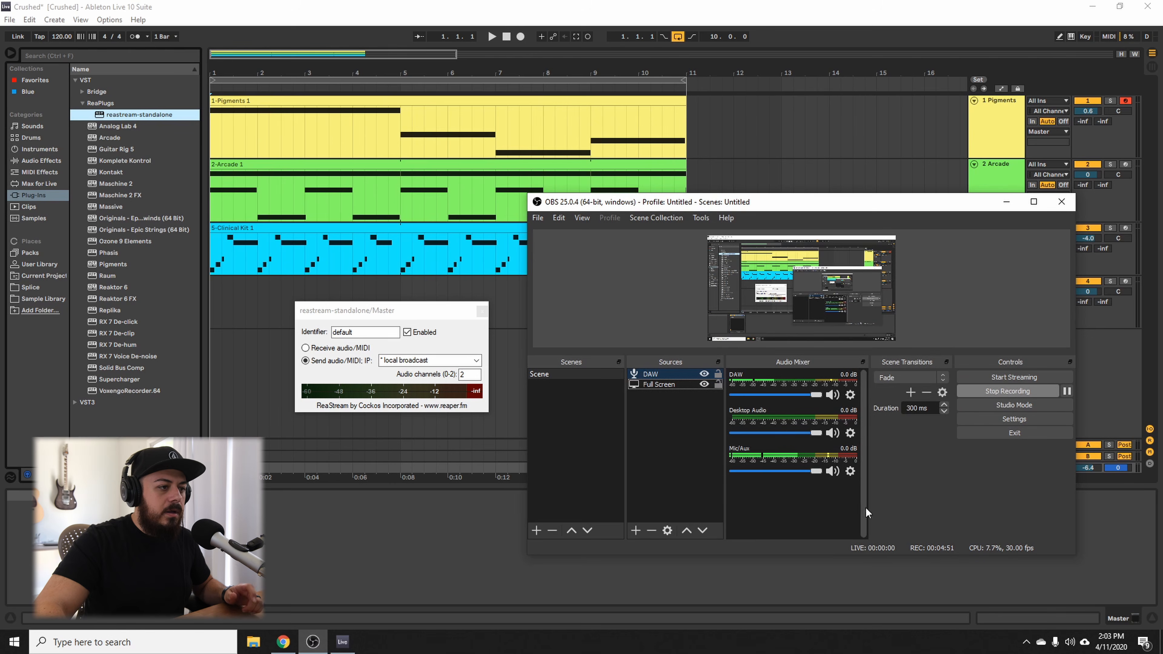
# Add a VST 2.x Plug-in filter to the DAW source and choose reastream-standalone as its plug-in
pyautogui.click(673, 376)
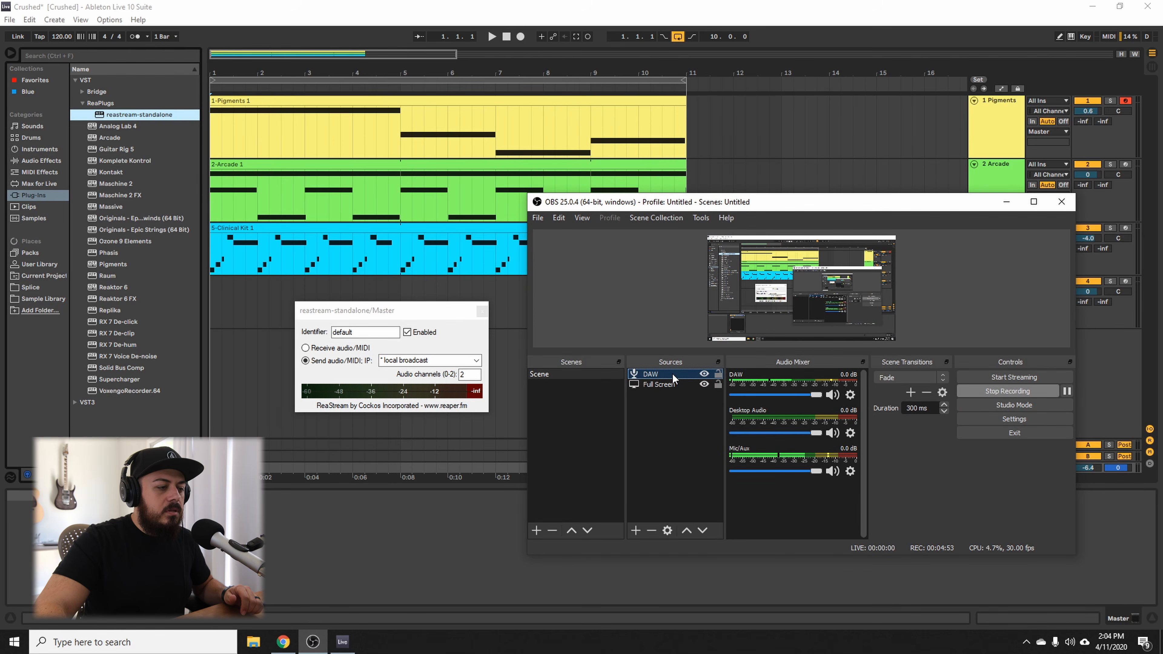
pyautogui.rightClick(673, 377)
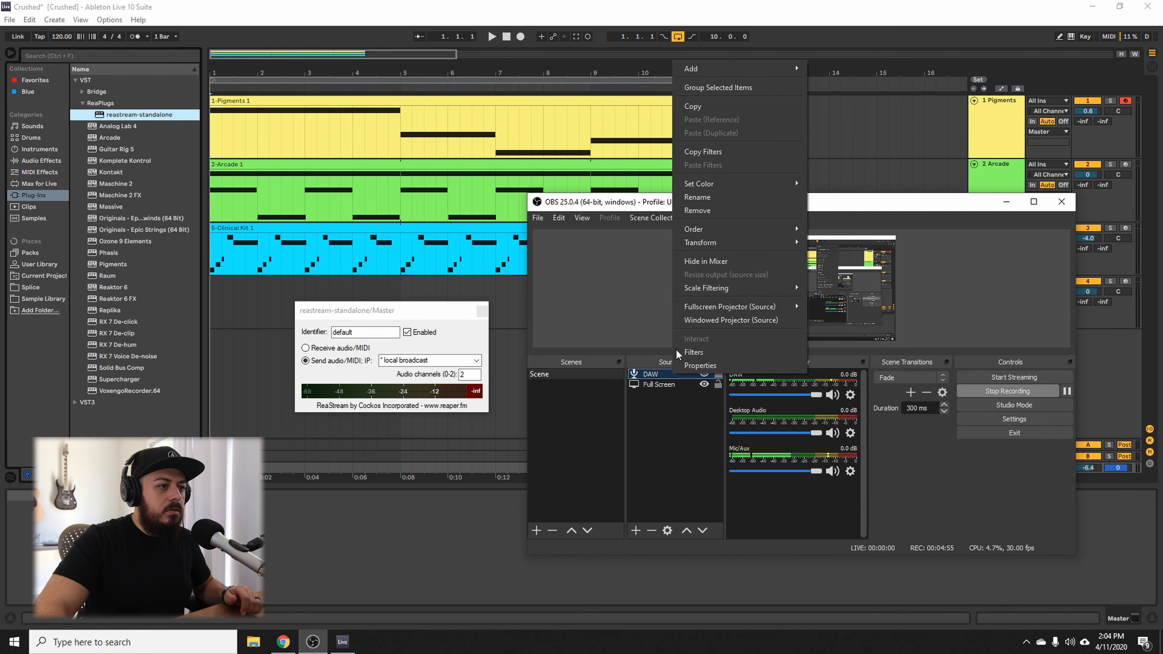
pyautogui.click(700, 352)
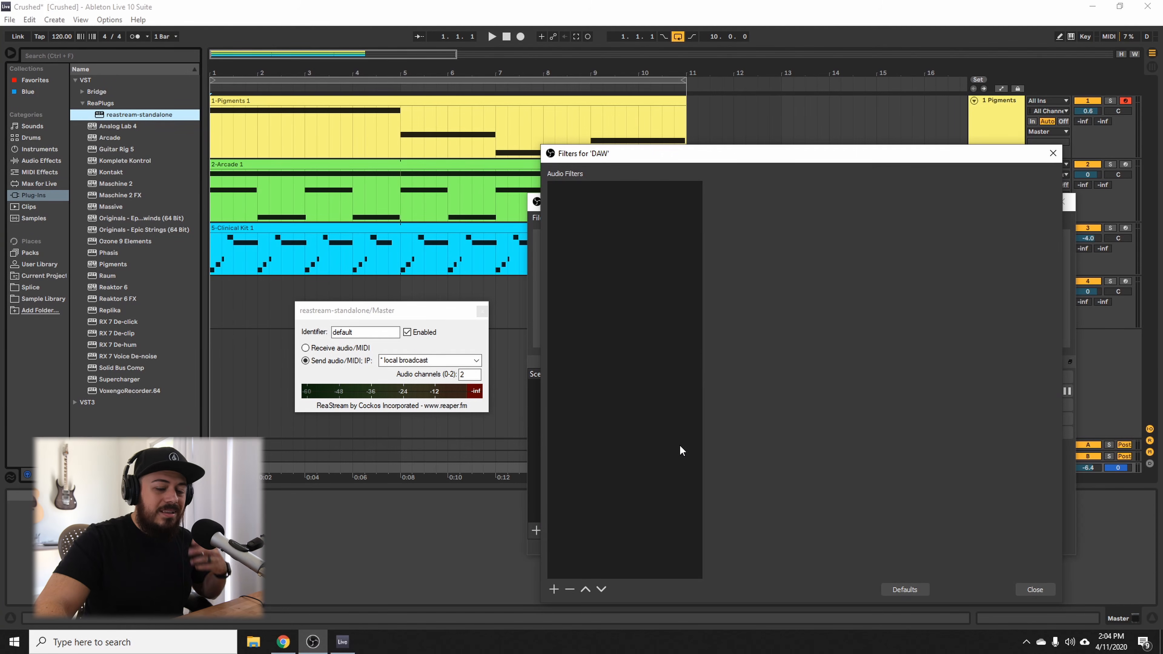
pyautogui.click(555, 590)
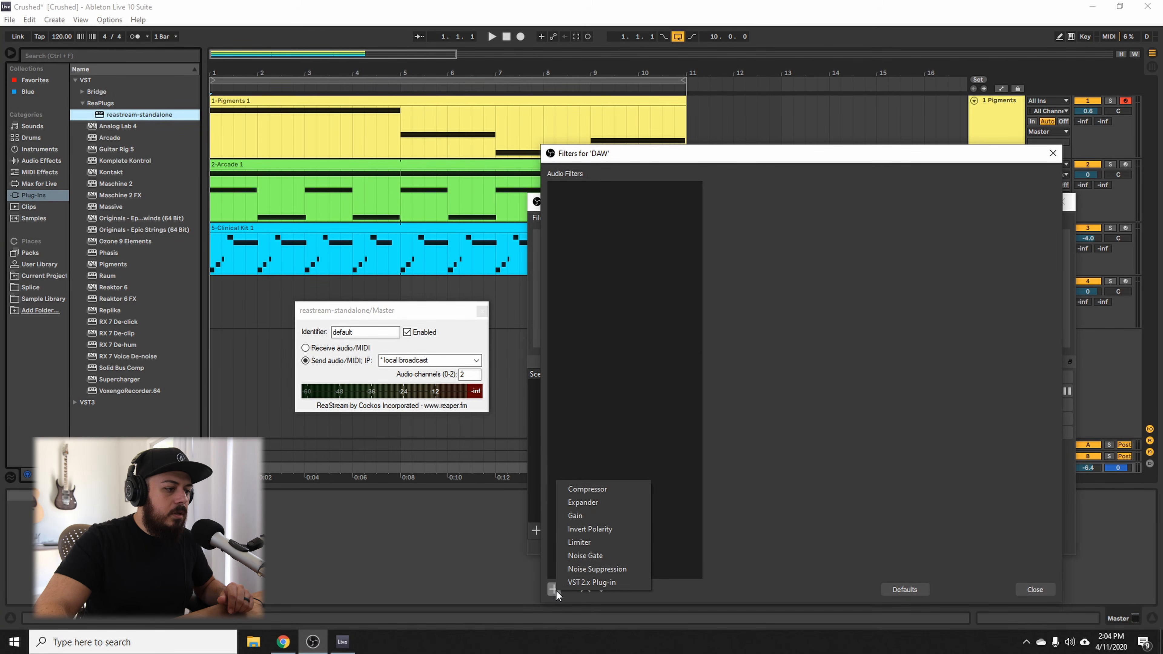
pyautogui.click(575, 582)
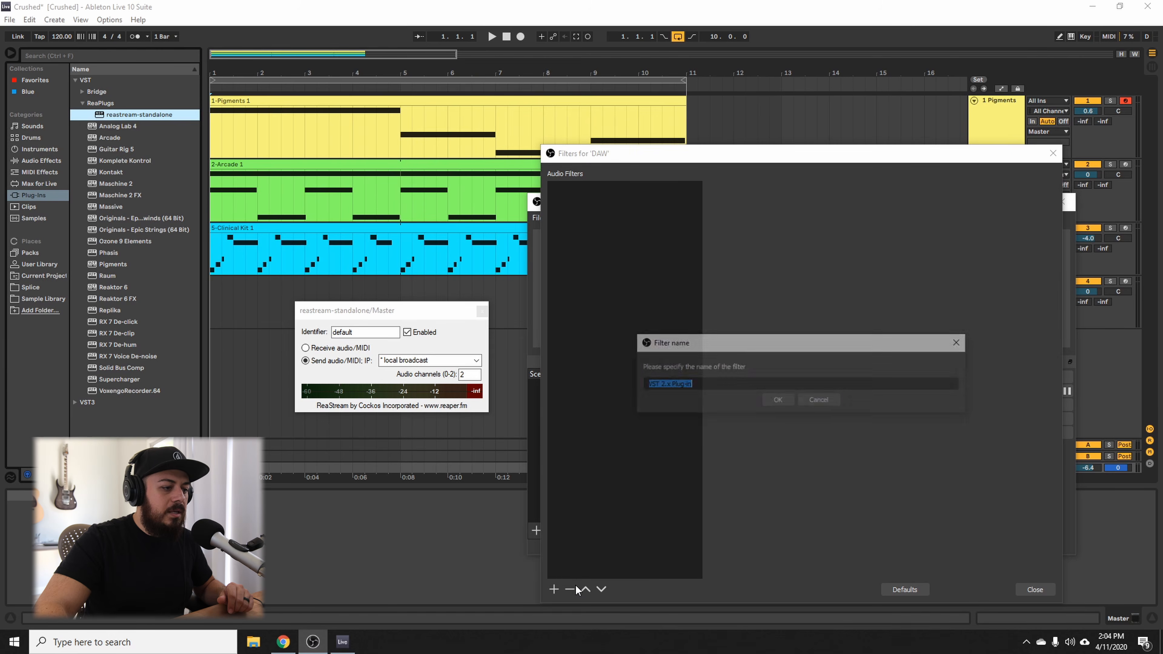
pyautogui.click(783, 404)
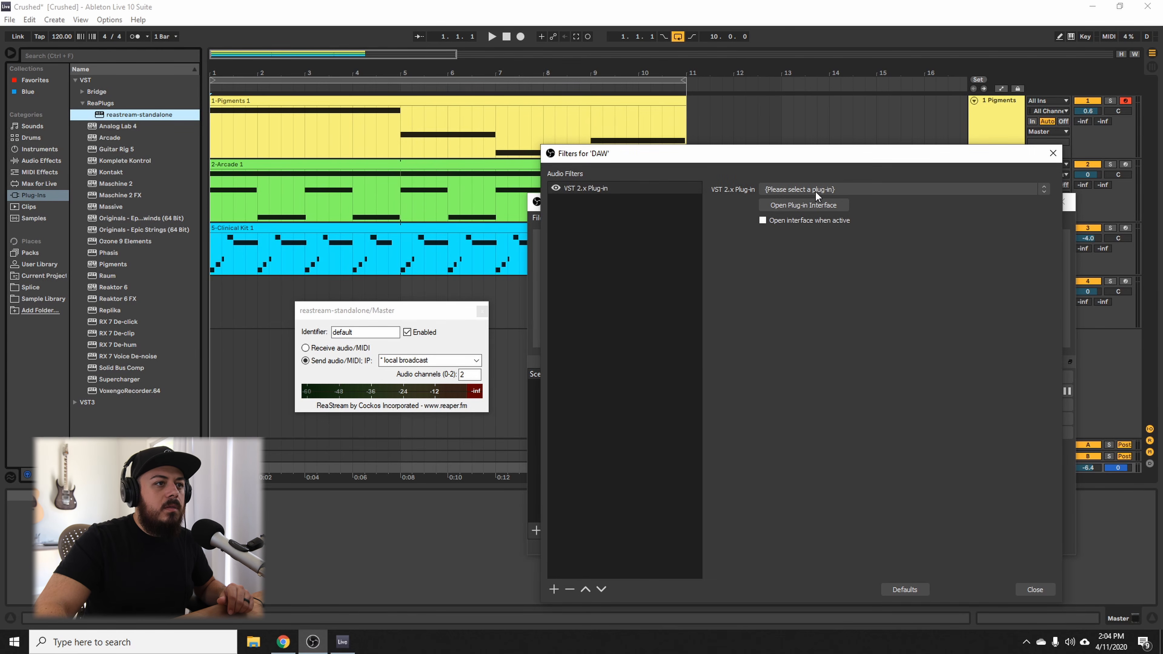
pyautogui.click(843, 188)
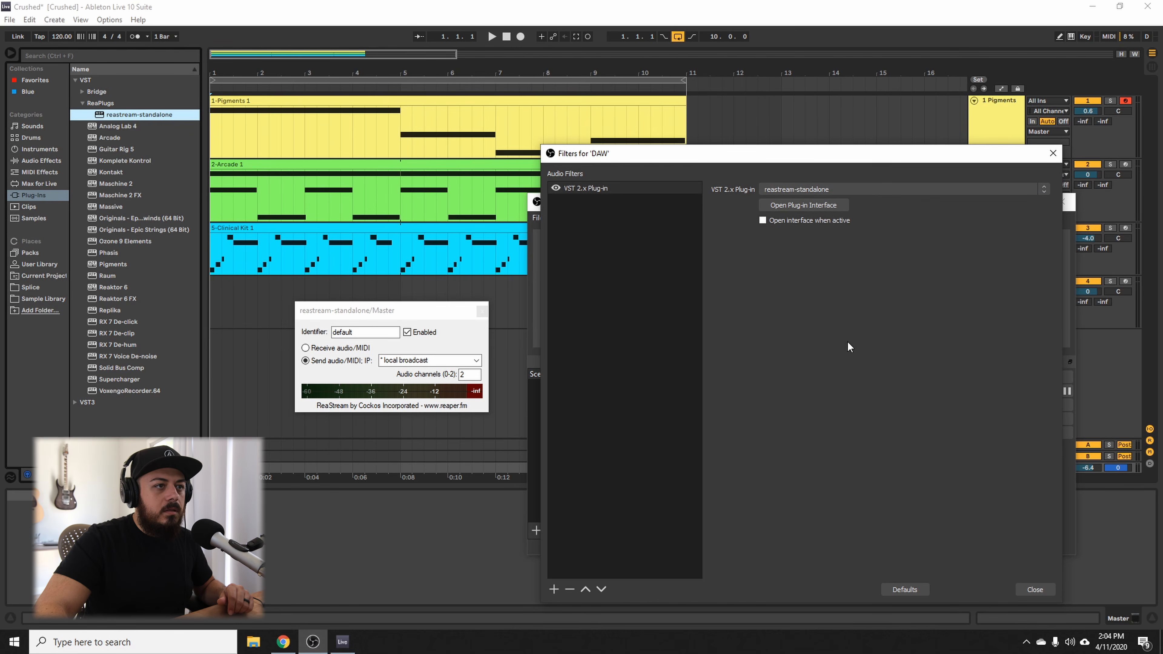
# Open the ReaStream interface of the DAW source's VST filter and check the incoming audio level
pyautogui.click(797, 207)
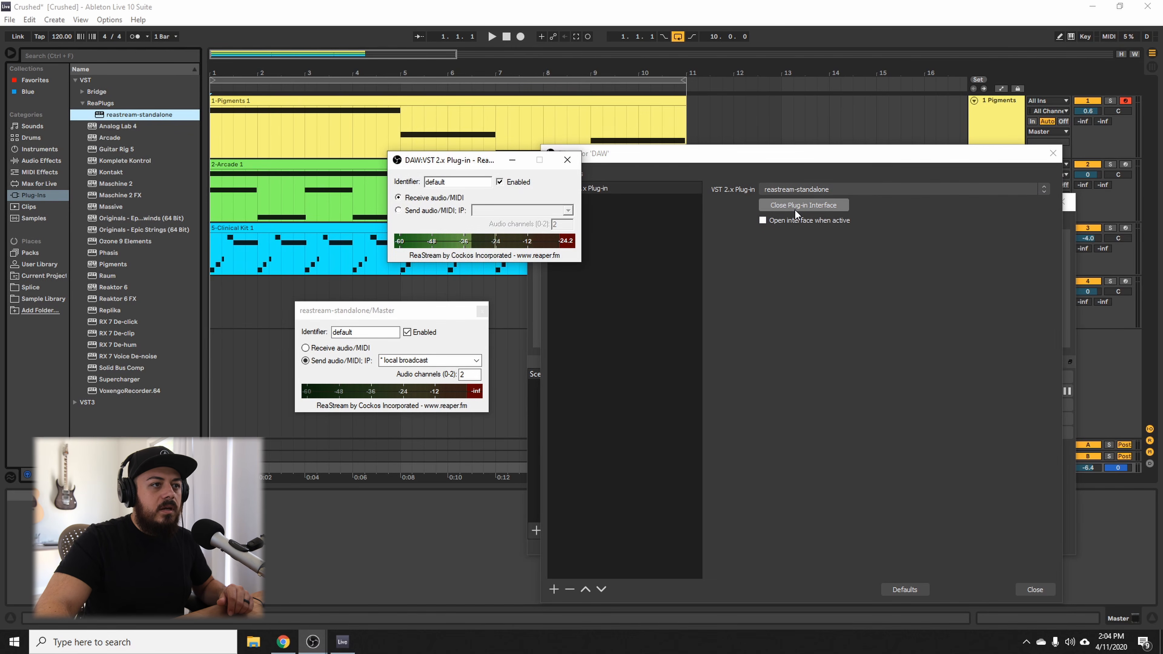
pyautogui.moveTo(459, 164); pyautogui.dragTo(799, 266)
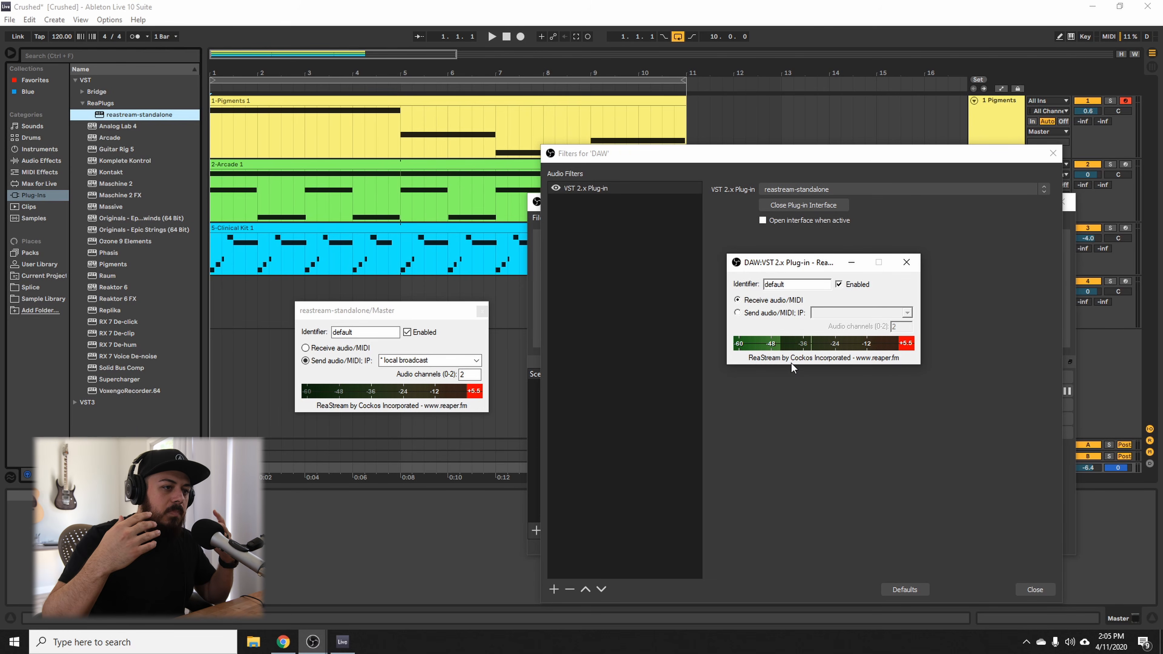
pyautogui.click(787, 376)
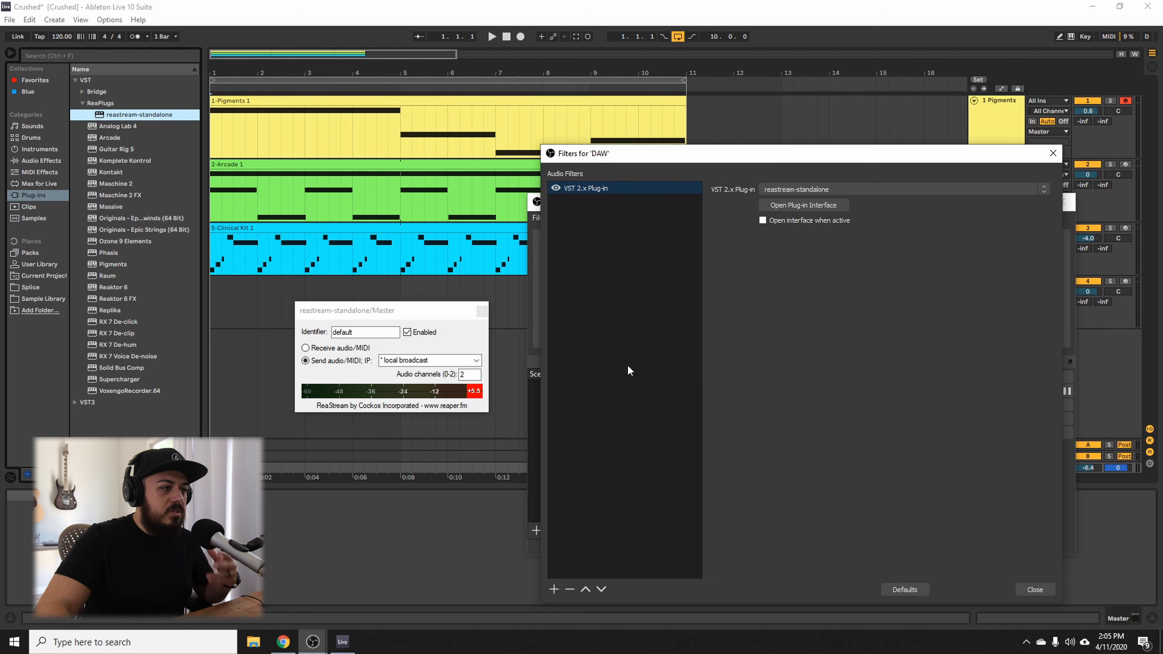
# Add a Gain filter at -30.00 dB to the DAW source and move it above the VST 2.x Plug-in filter
pyautogui.click(553, 590)
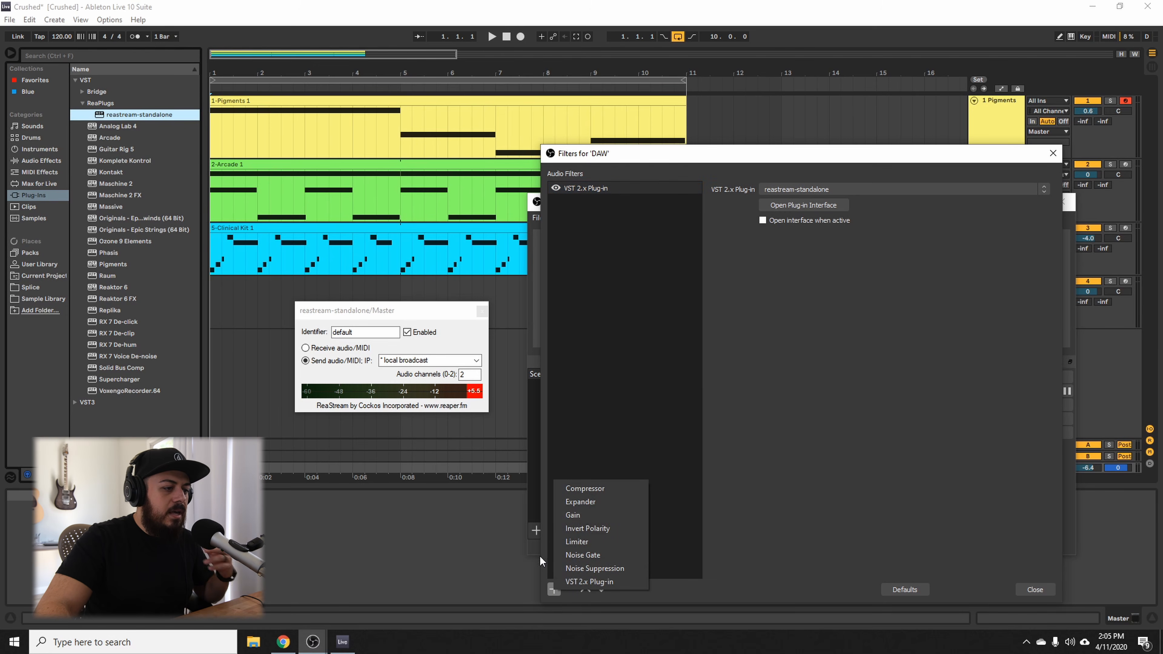
pyautogui.click(580, 516)
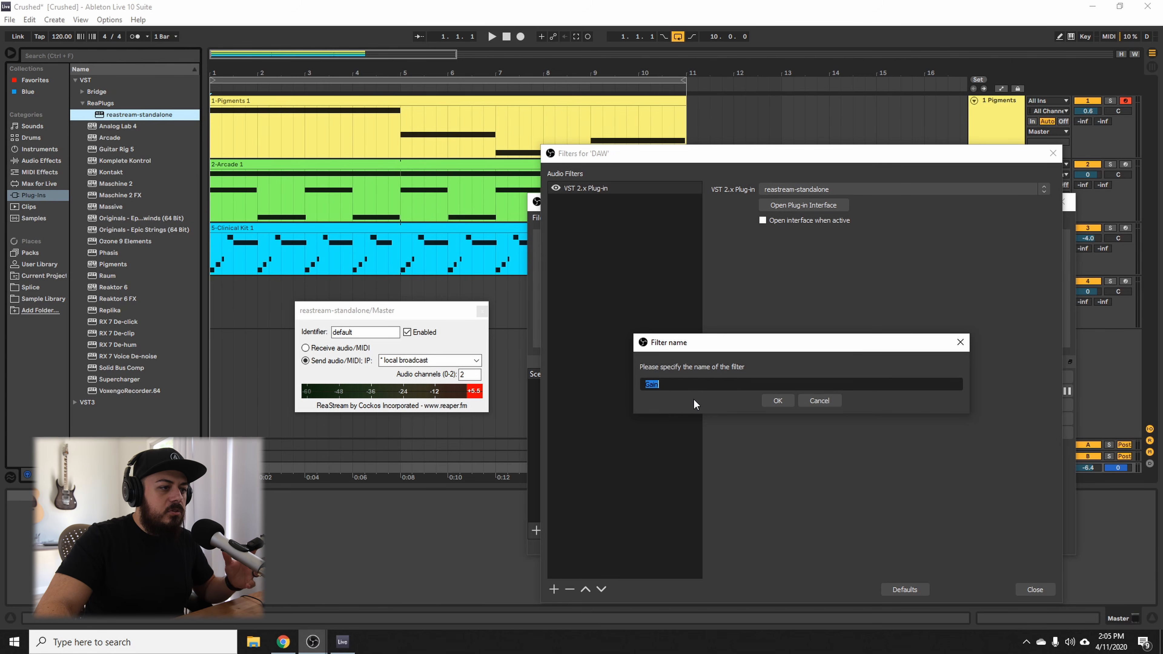
pyautogui.click(778, 399)
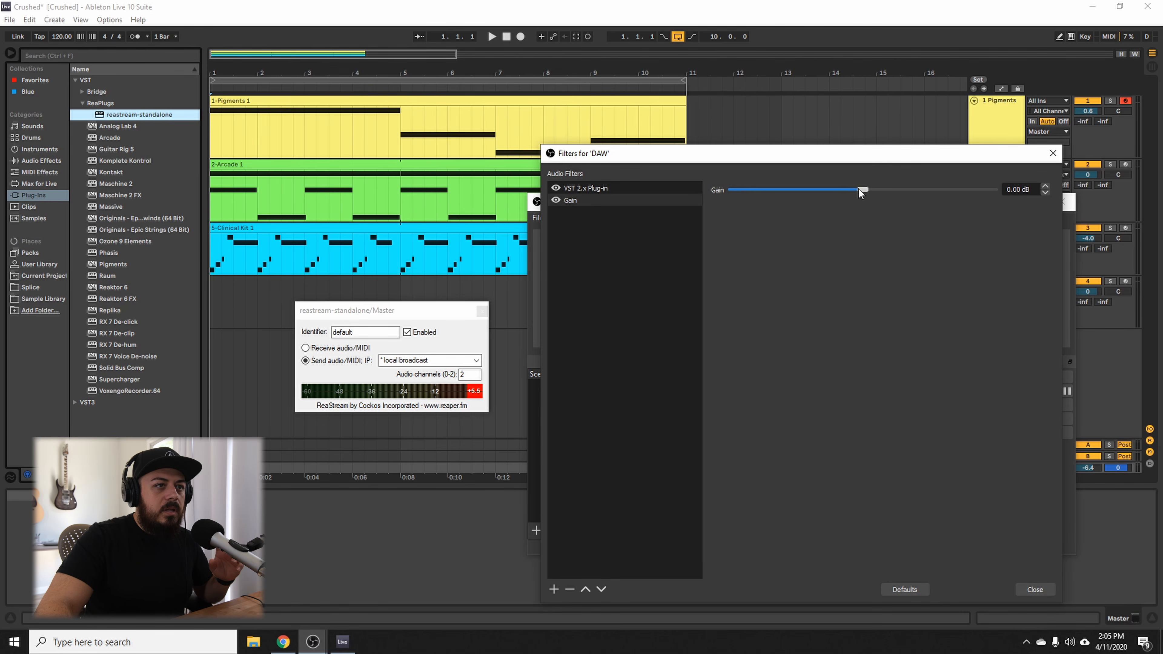
pyautogui.moveTo(861, 188); pyautogui.dragTo(676, 188)
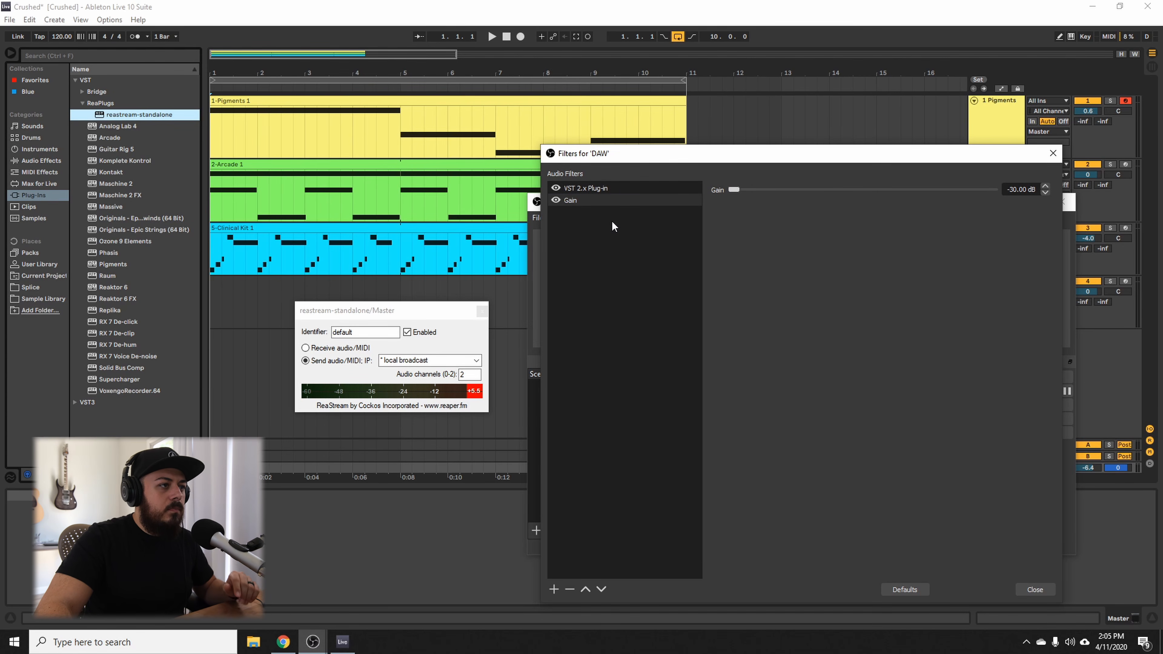
pyautogui.click(587, 589)
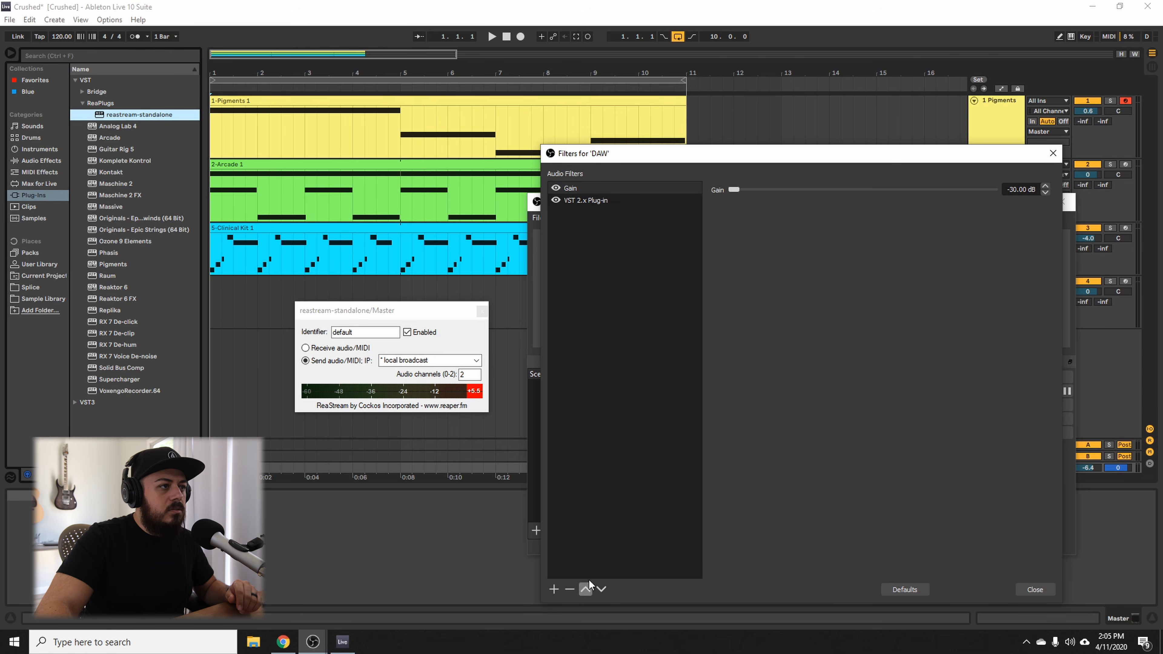
# Reopen the ReaStream interface from the VST 2.x Plug-in filter to check how much microphone signal still comes in
pyautogui.click(615, 202)
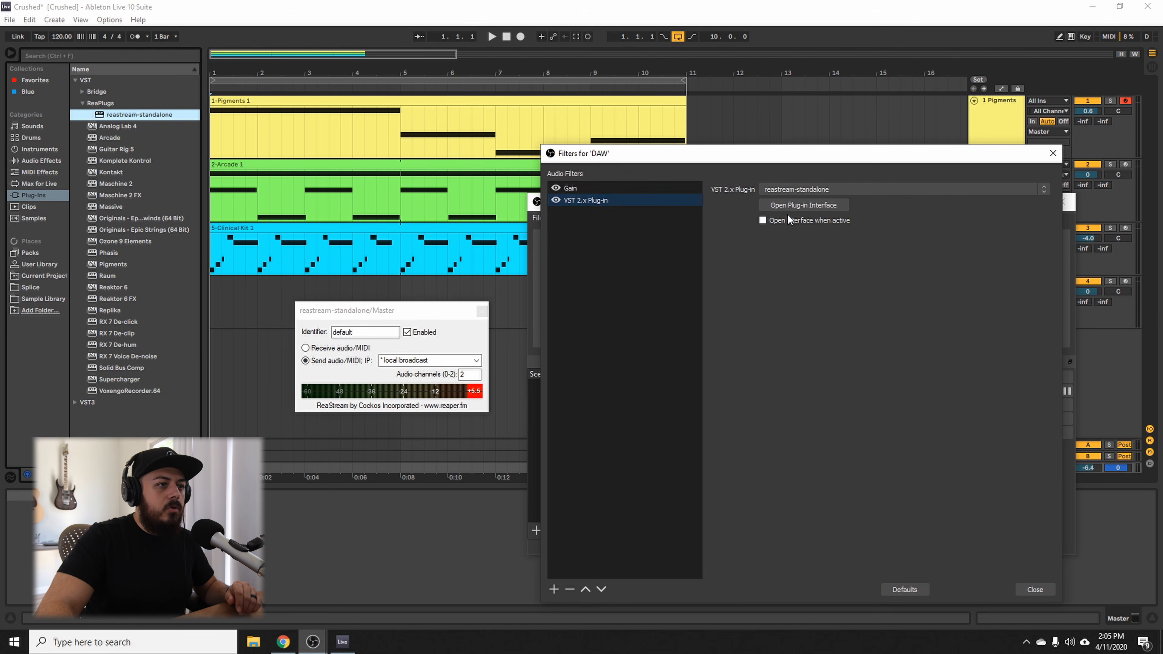
pyautogui.click(810, 203)
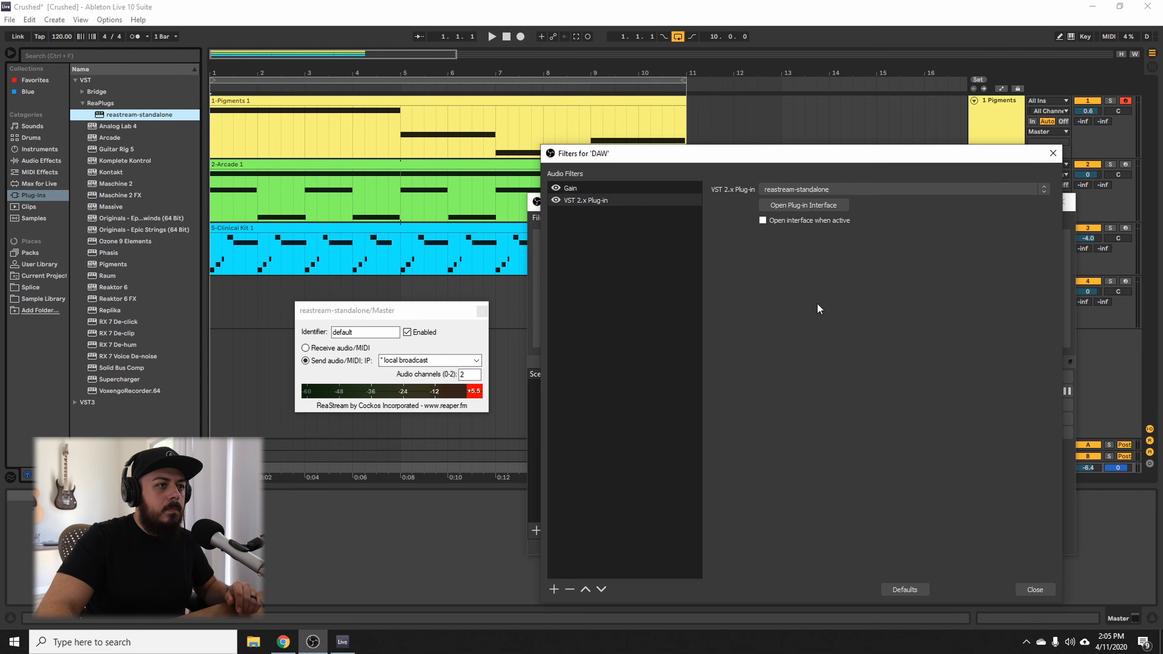
pyautogui.moveTo(752, 159); pyautogui.dragTo(733, 175)
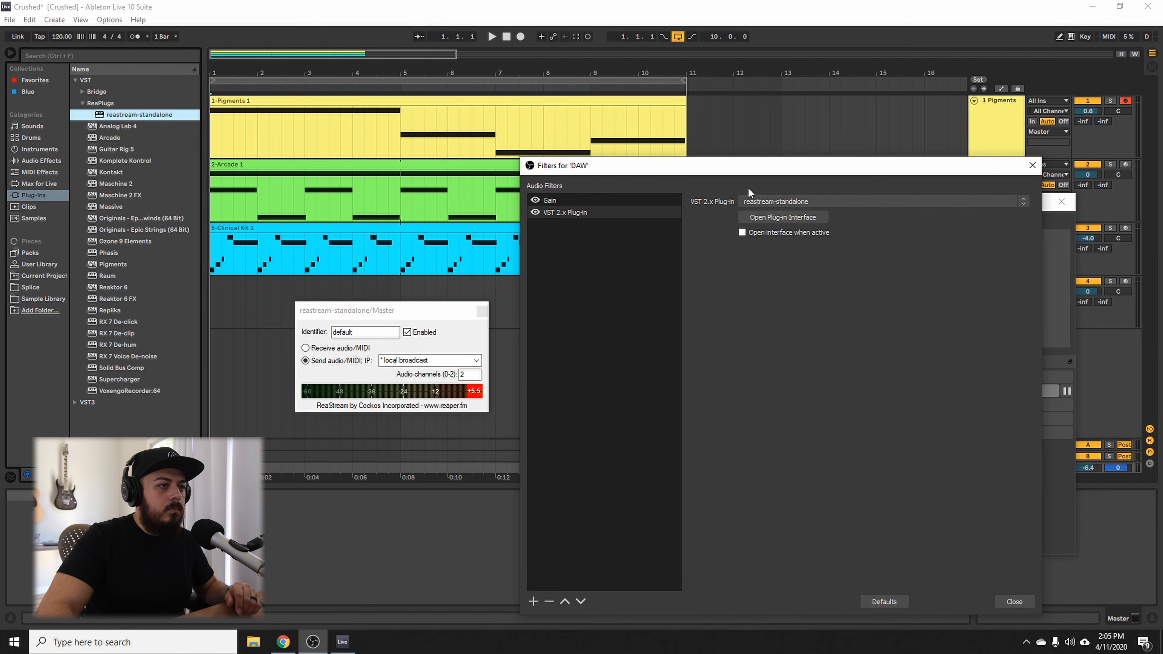
pyautogui.click(773, 218)
pyautogui.moveTo(474, 161); pyautogui.dragTo(777, 238)
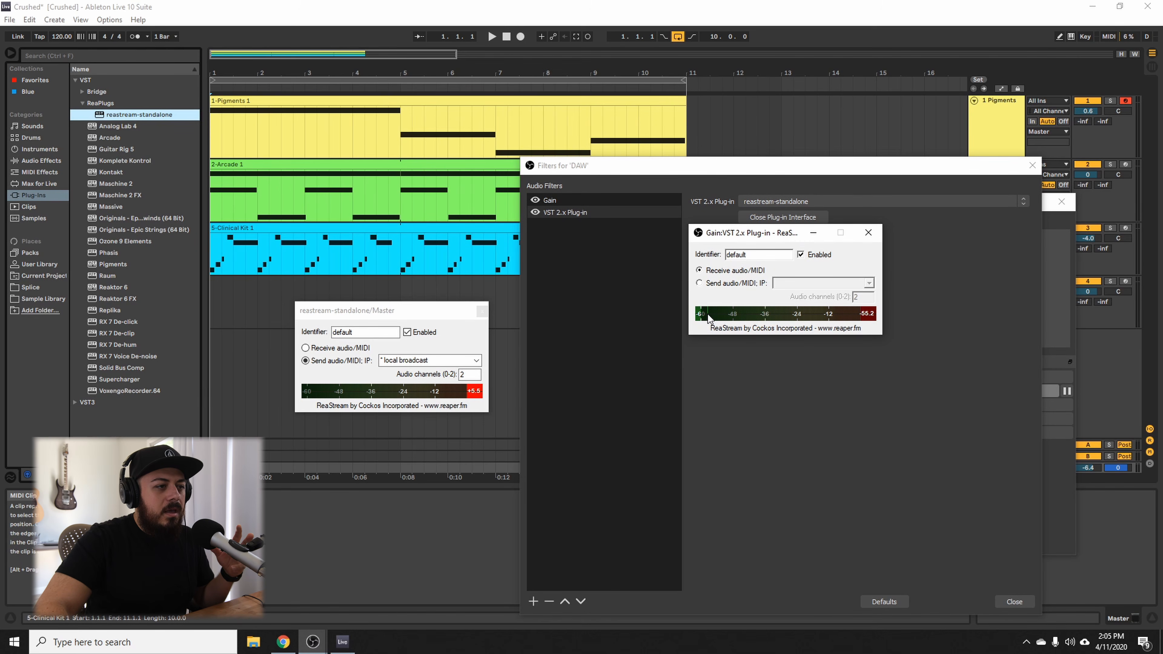
# Add a second gain filter, Gain 2, at -30.00 dB and place it above the VST 2.x Plug-in filter
pyautogui.click(534, 602)
pyautogui.click(568, 523)
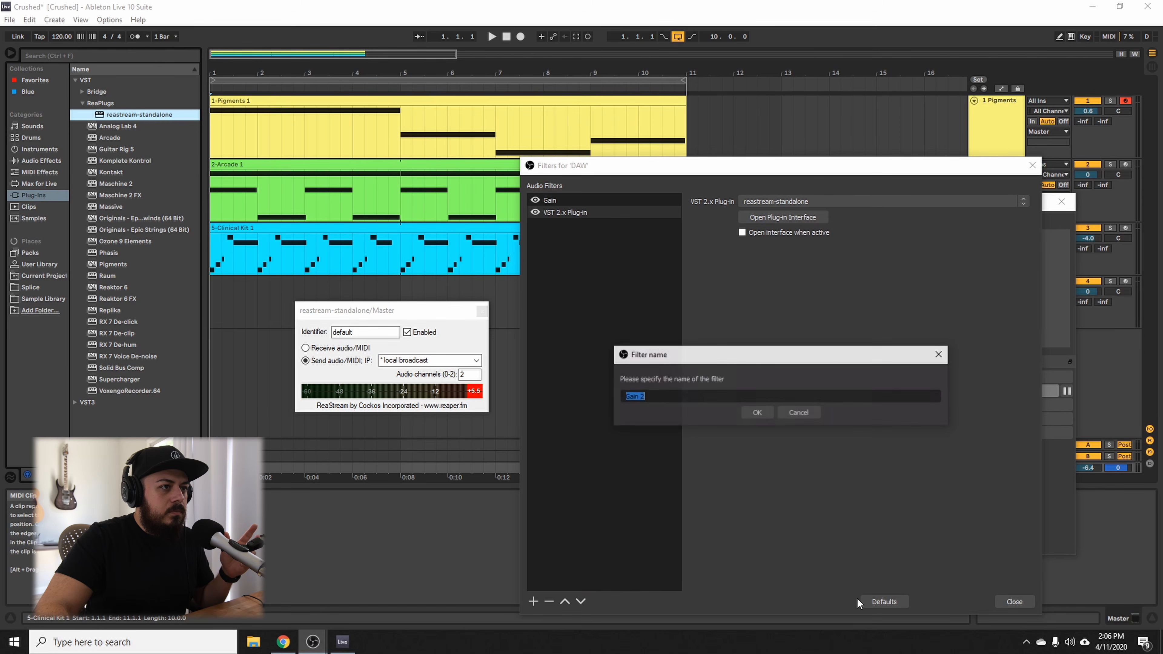
pyautogui.click(763, 412)
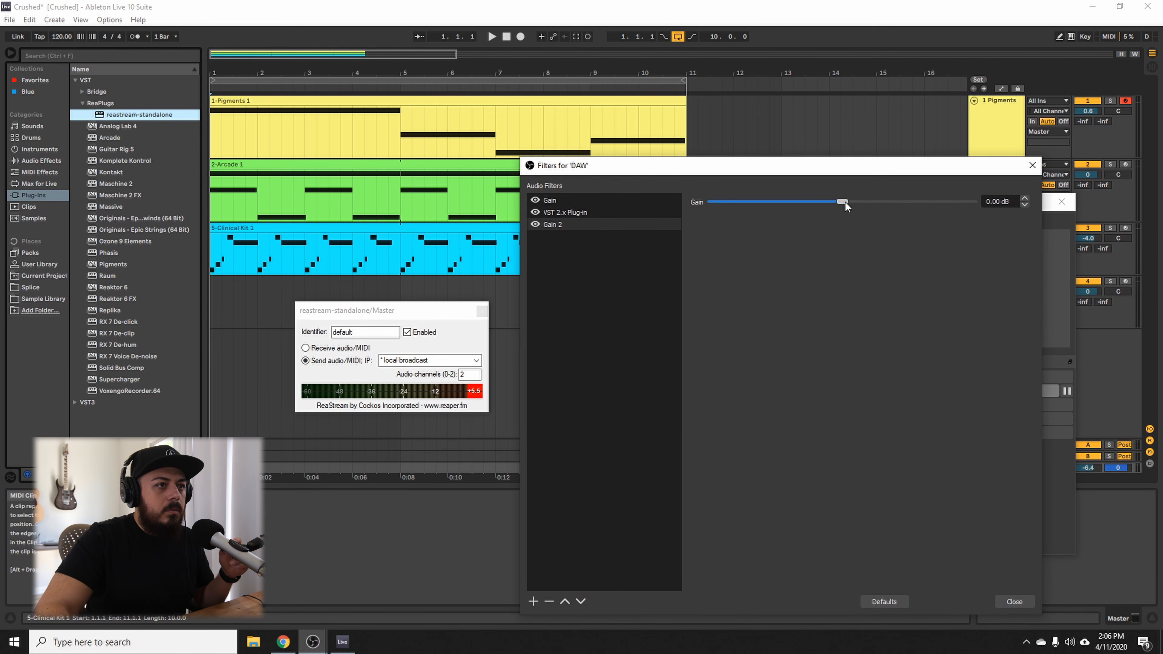
pyautogui.moveTo(844, 202); pyautogui.dragTo(635, 207)
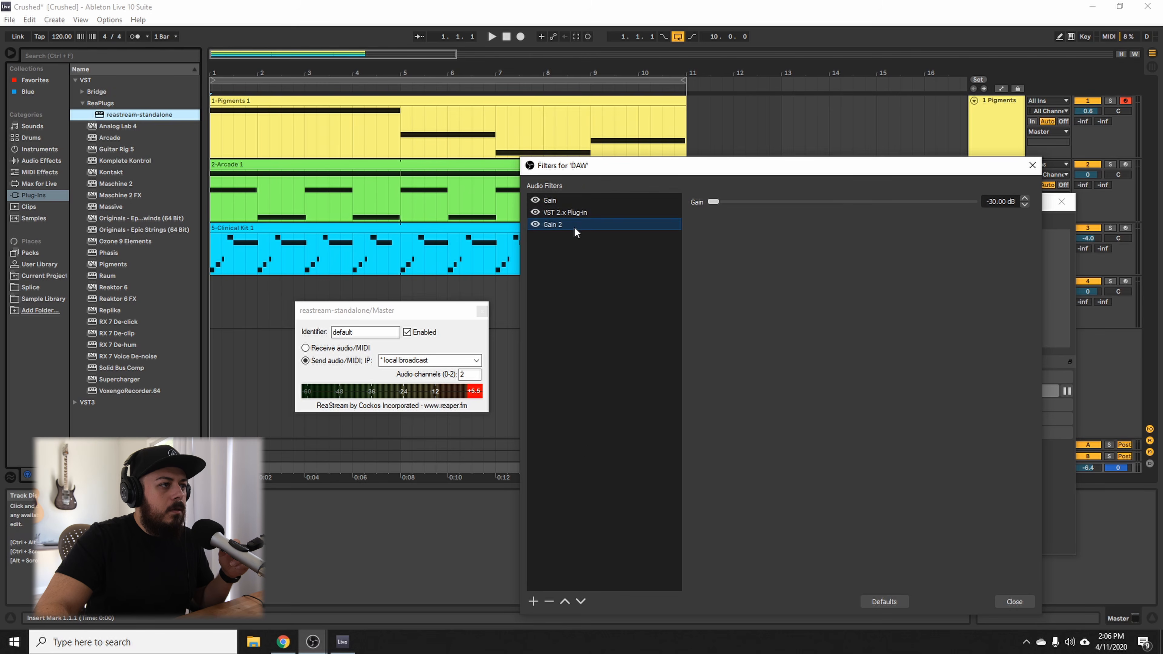
pyautogui.click(565, 599)
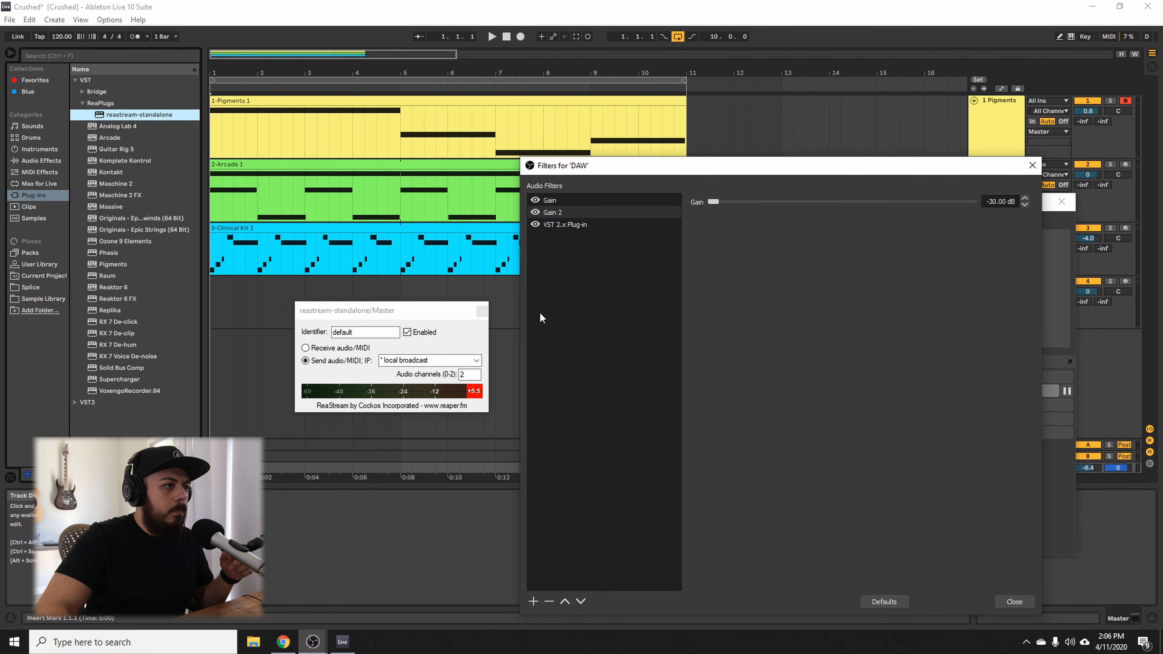
# Open the ReaStream interface of the VST 2.x Plug-in filter and compare its incoming level with the Master's ReaStream meter
pyautogui.click(583, 225)
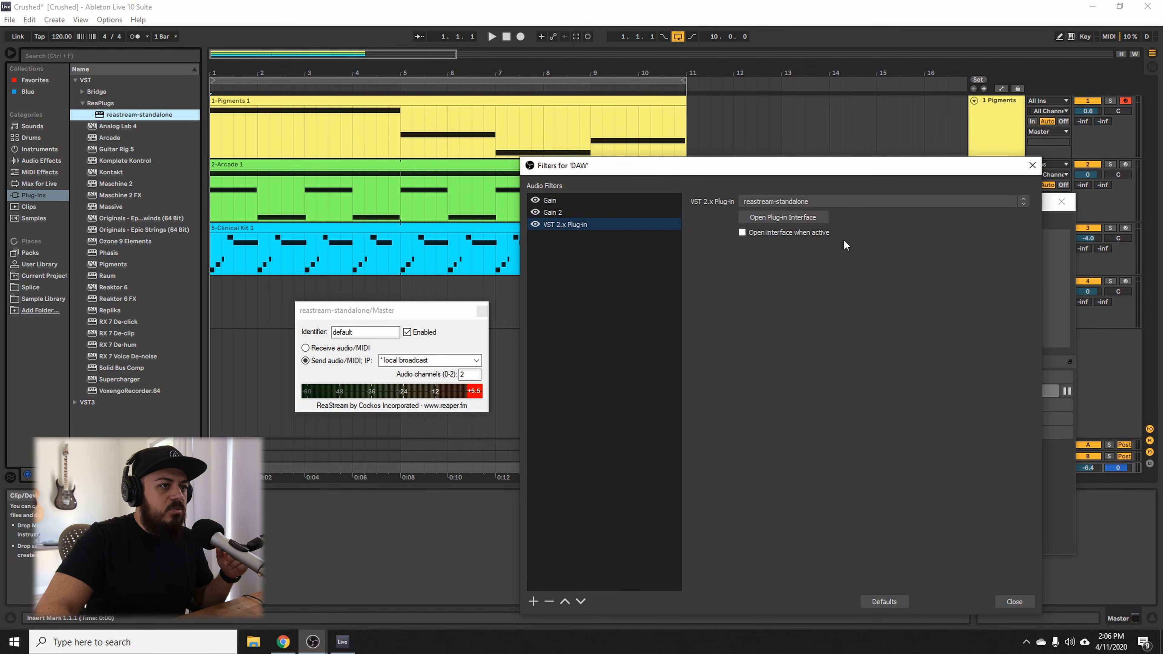
pyautogui.click(796, 219)
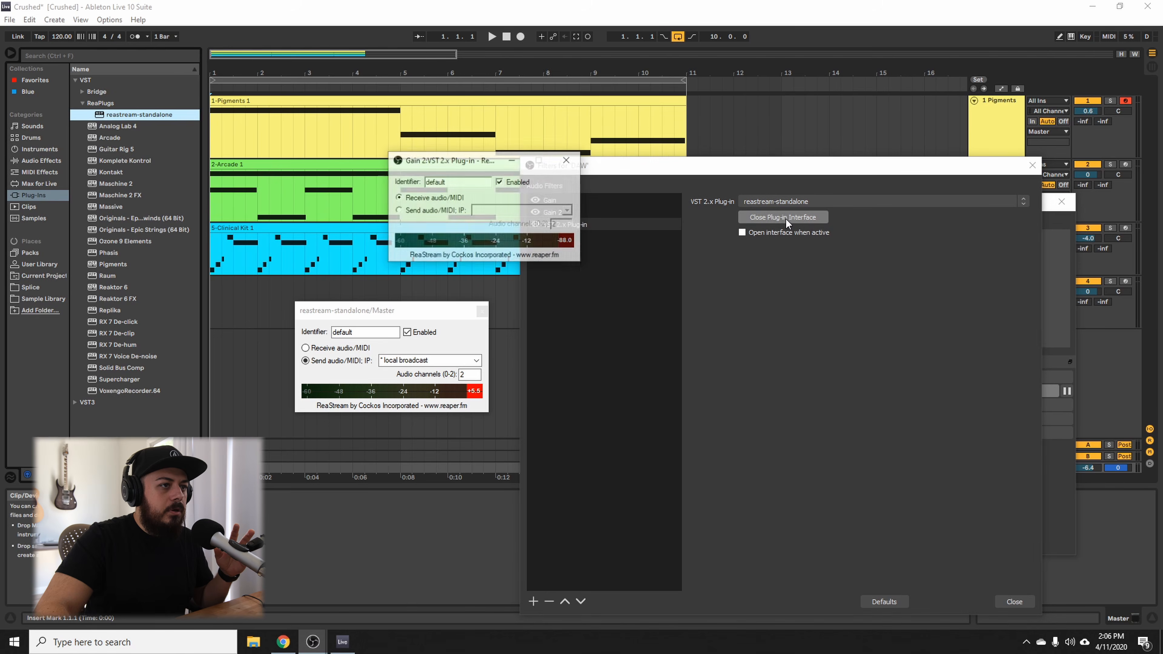
pyautogui.moveTo(575, 160); pyautogui.dragTo(781, 216)
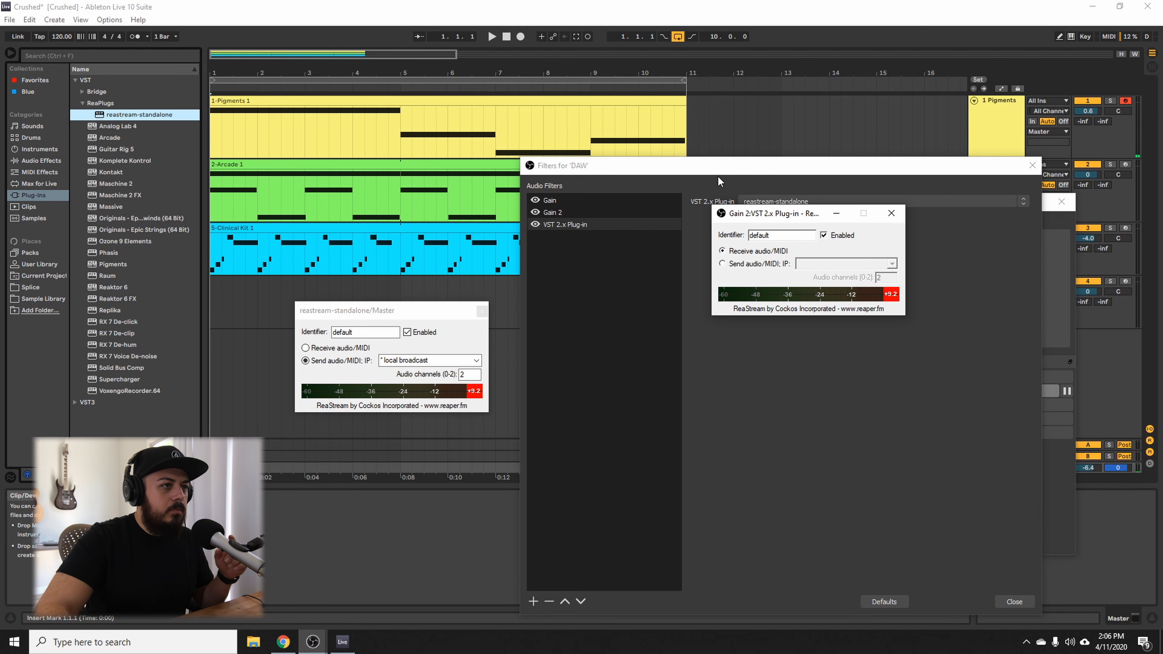
pyautogui.moveTo(721, 169); pyautogui.dragTo(678, 151)
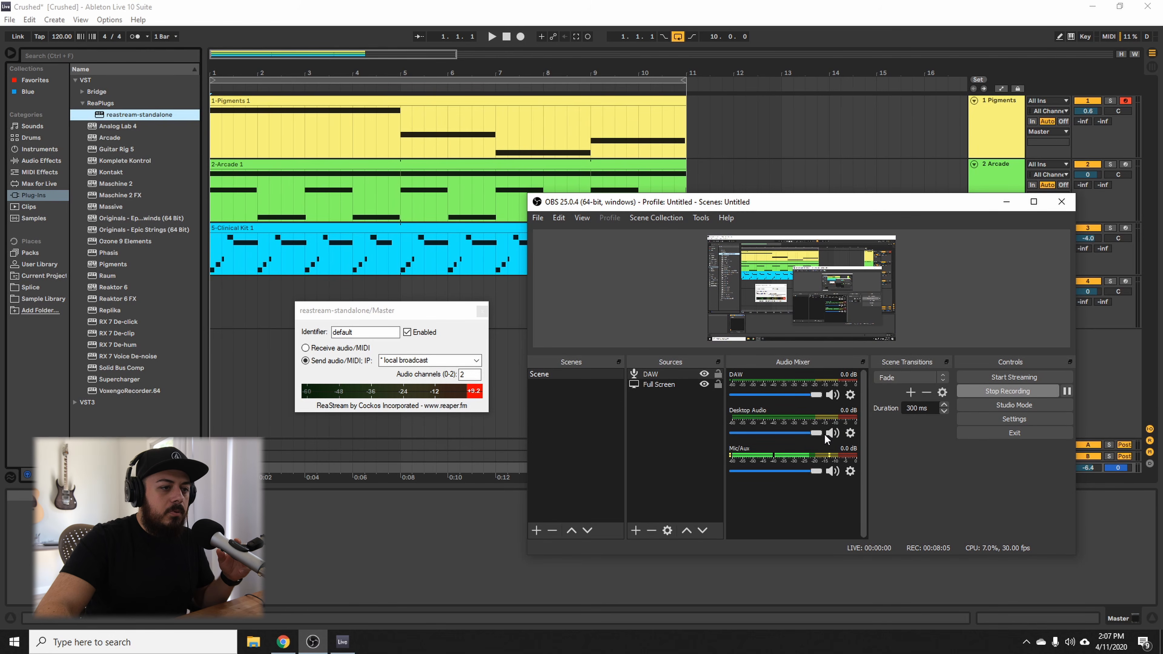
# Lower the DAW source's volume to -2.2 dB in the audio mixer
pyautogui.moveTo(819, 395); pyautogui.dragTo(809, 394)
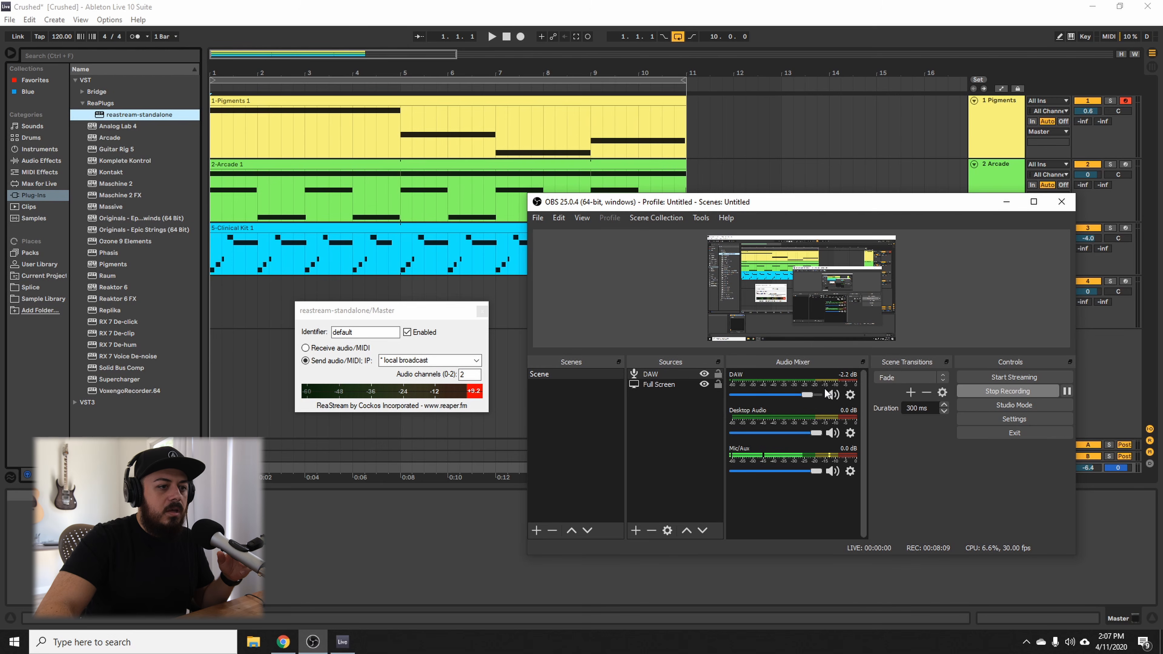
pyautogui.doubleClick(662, 376)
pyautogui.click(989, 545)
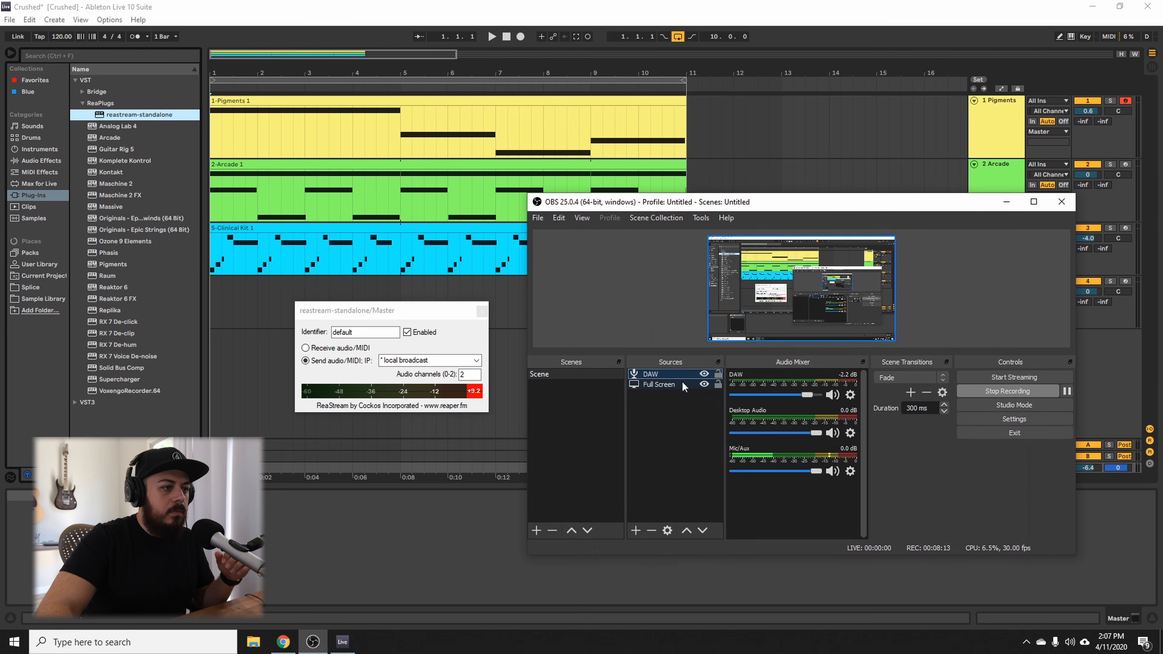
# Reopen the DAW source's filters to review the ReaStream receive settings, then close the plug-in interface and the filters window
pyautogui.rightClick(677, 371)
pyautogui.click(723, 348)
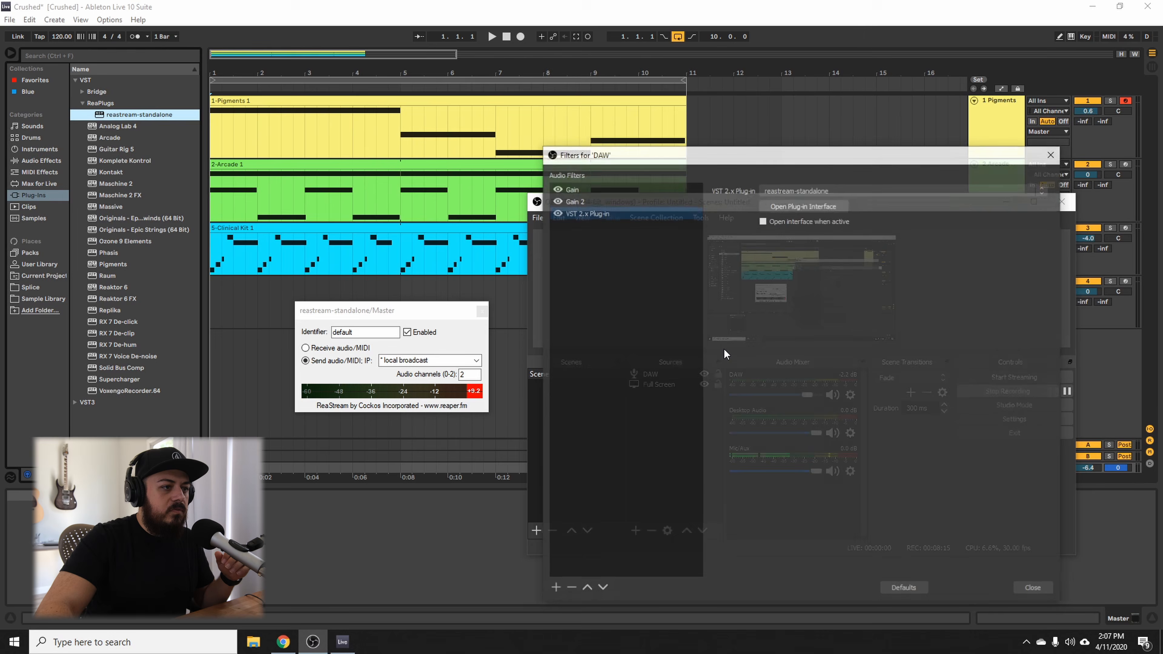
pyautogui.click(778, 208)
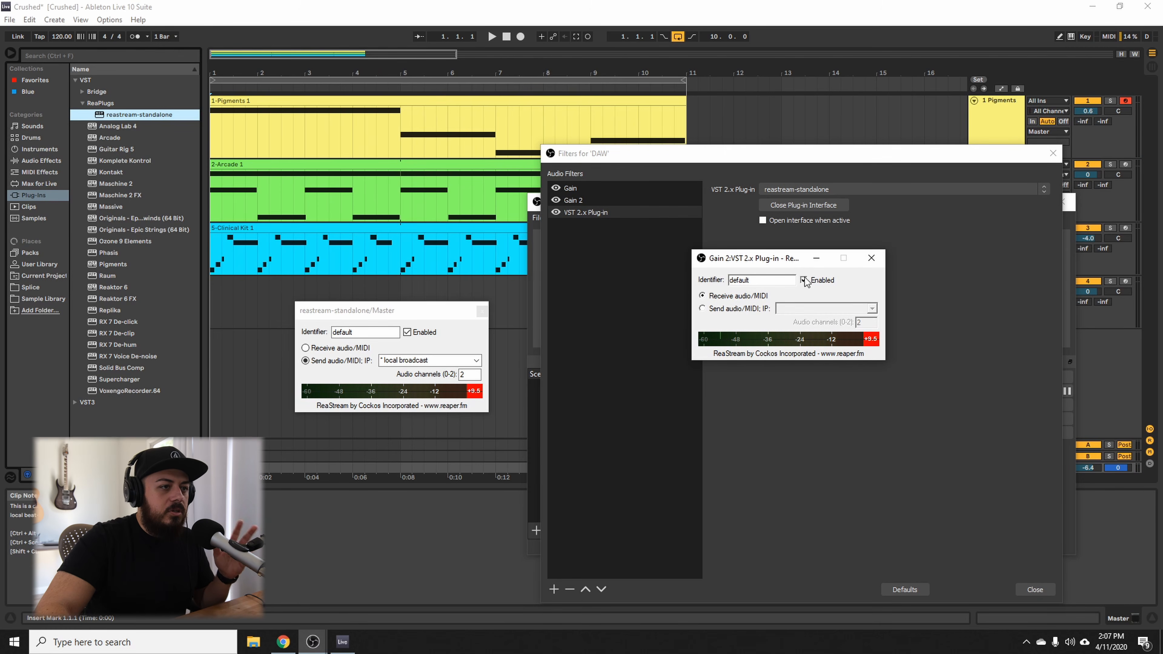
pyautogui.click(873, 258)
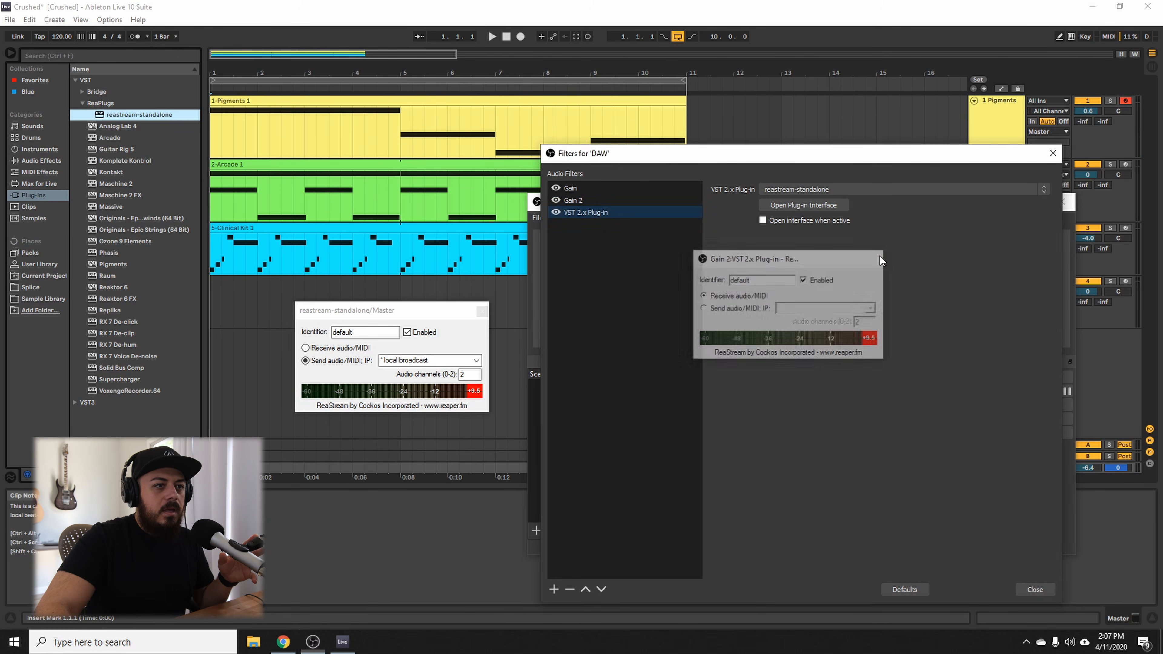
pyautogui.click(1034, 590)
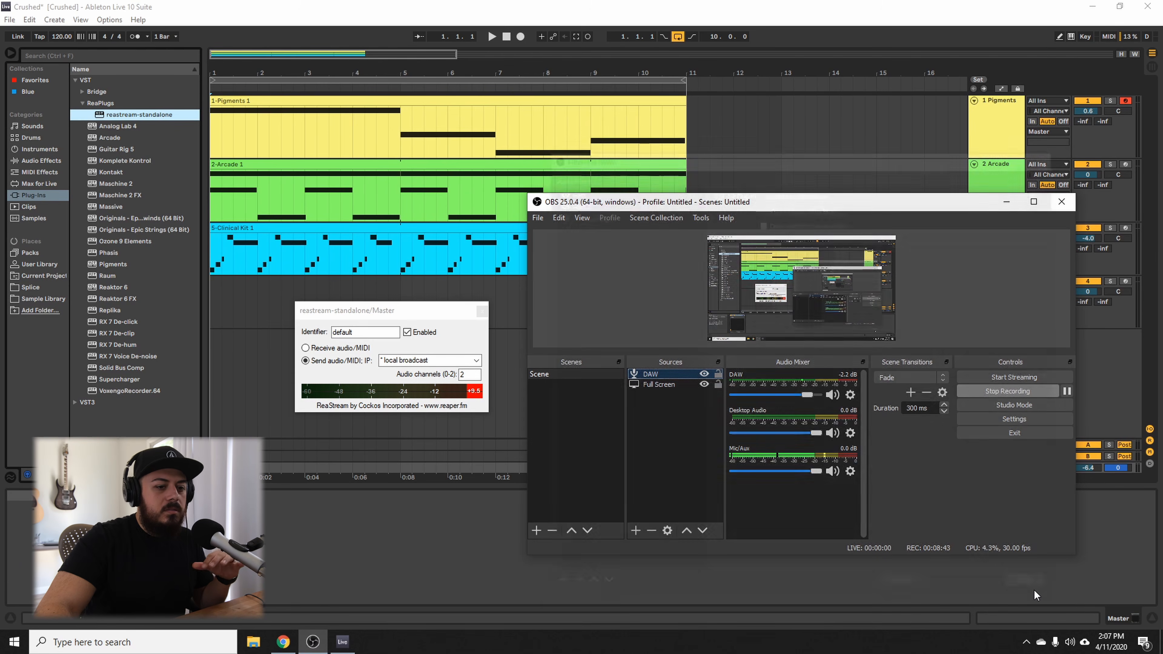